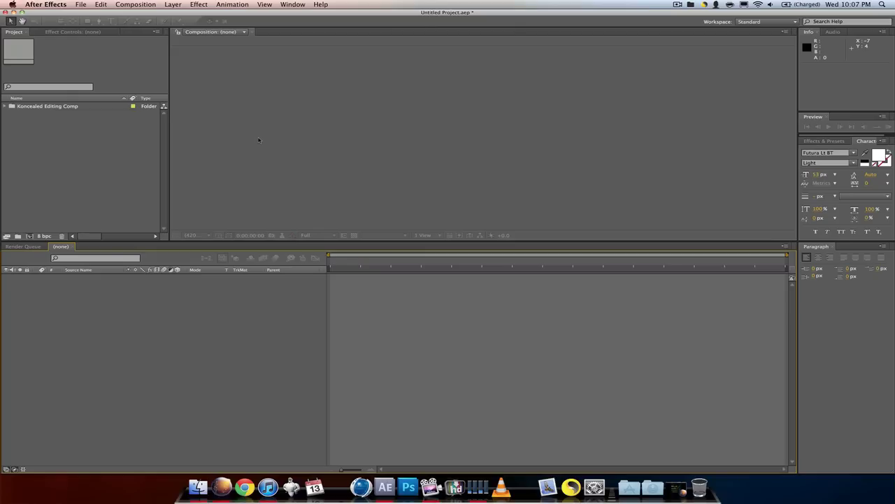
Expand the Koncealed Editing Comp folder and select M60 +30, PTRS Quad Feed and Intervention Quad Feed 2
{"action": "left_click", "coordinate": [677, 4]}
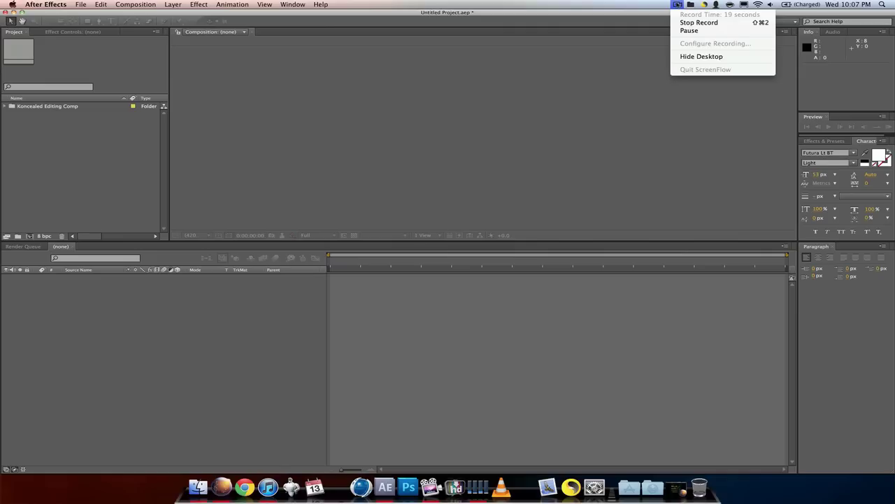
{"action": "left_click", "coordinate": [690, 20]}
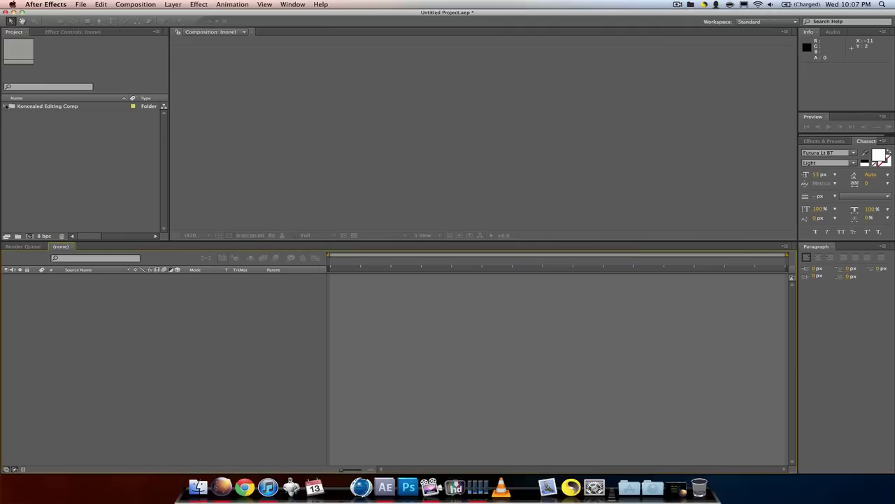
{"action": "left_click", "coordinate": [5, 105]}
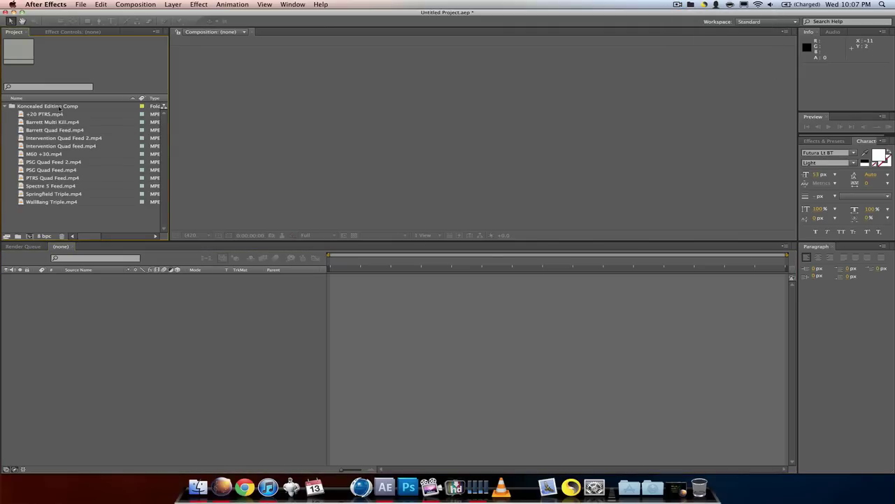
{"action": "left_click", "coordinate": [46, 202]}
{"action": "left_click", "coordinate": [46, 212]}
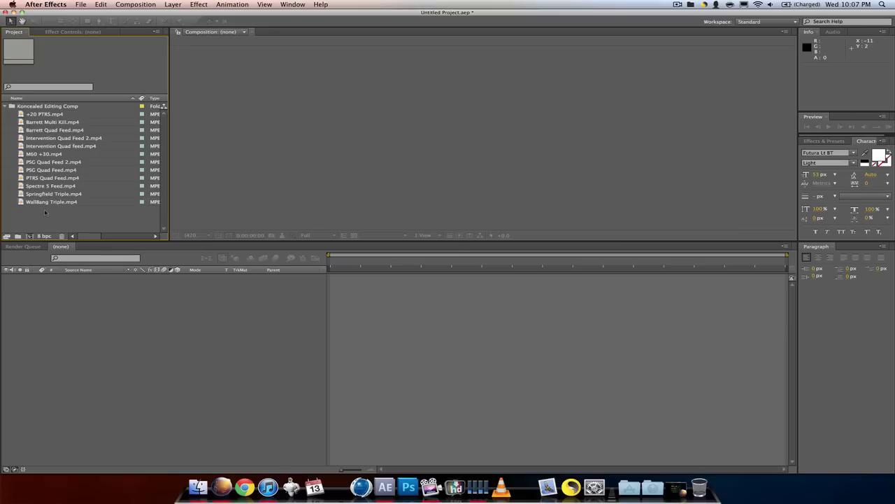
{"action": "left_click", "coordinate": [47, 154]}
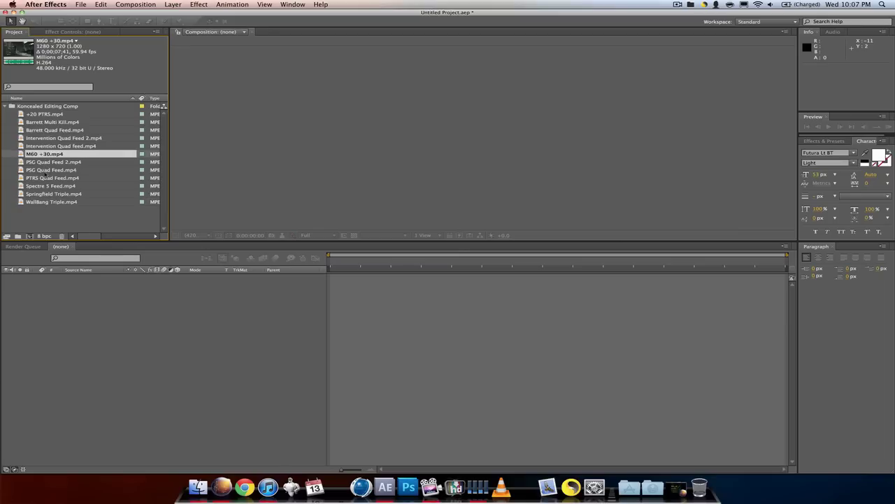
{"action": "left_click", "coordinate": [43, 179], "text": "super"}
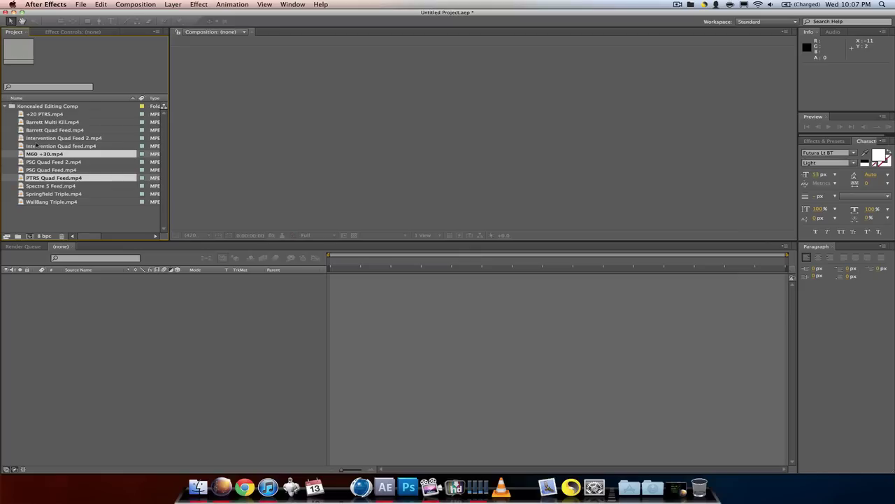
{"action": "left_click", "coordinate": [39, 138], "text": "super"}
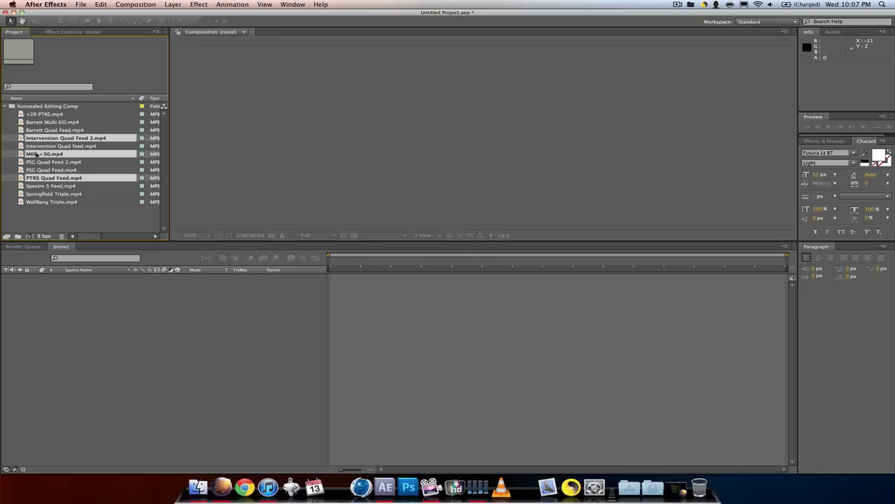
Start a new composition from the three selected clips
{"action": "left_click", "coordinate": [132, 4]}
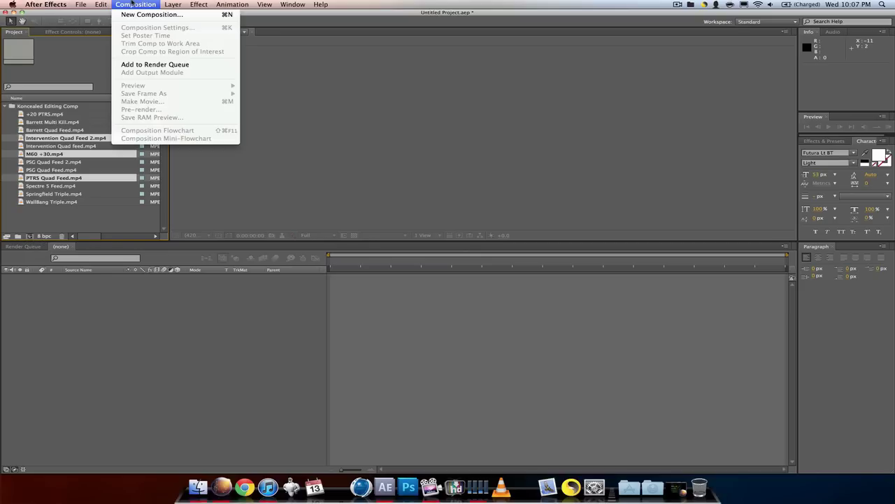
{"action": "left_click", "coordinate": [144, 3]}
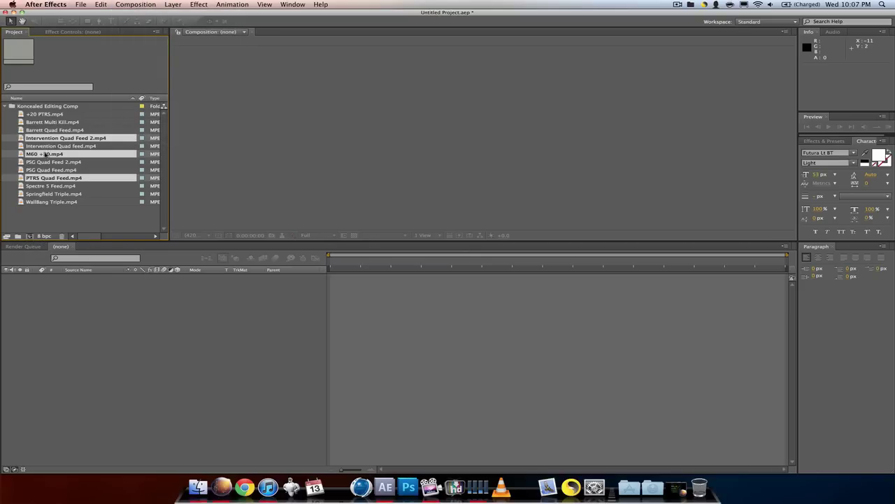
{"action": "left_click_drag", "start_coordinate": [47, 155], "coordinate": [29, 236]}
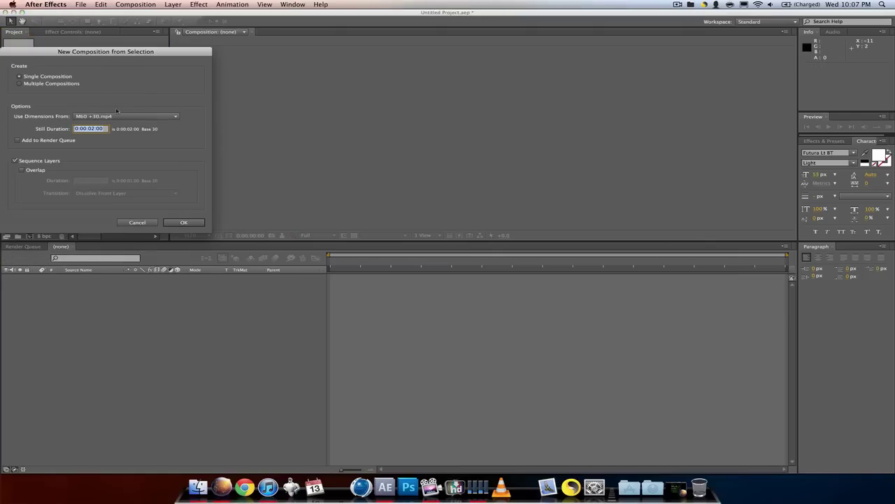
Create one composition with the clips sequenced, viewed at 50% and Half resolution
{"action": "left_click", "coordinate": [194, 222]}
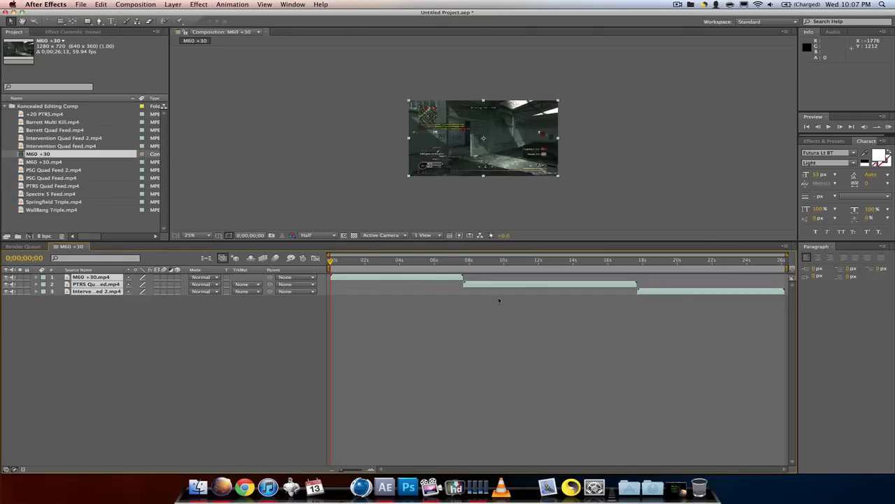
{"action": "left_click", "coordinate": [190, 235]}
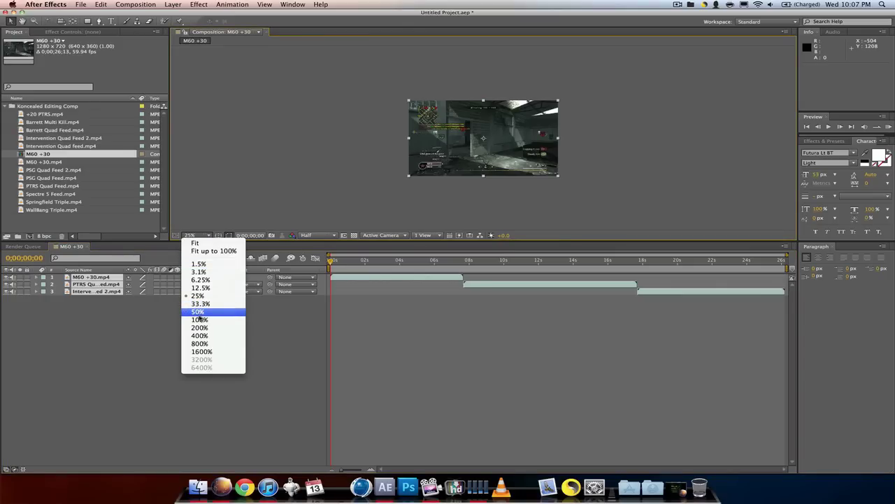
{"action": "left_click", "coordinate": [199, 312]}
{"action": "left_click", "coordinate": [316, 236]}
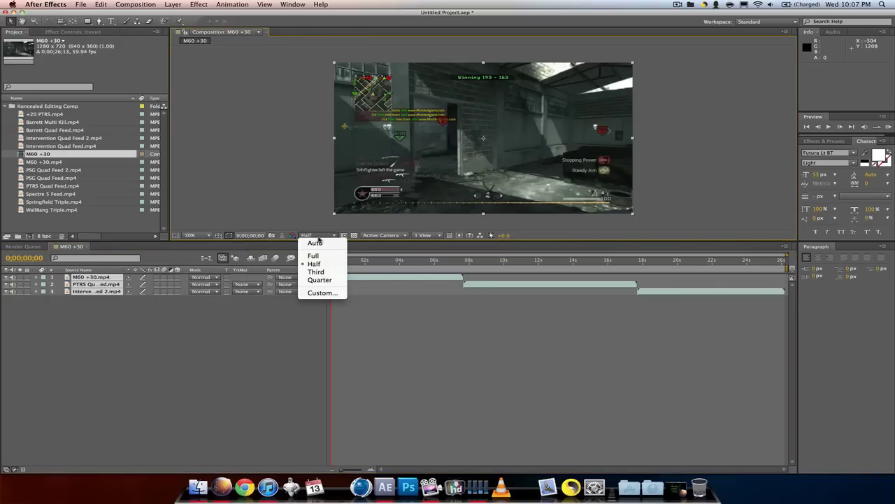
{"action": "left_click", "coordinate": [316, 263]}
Turn Fast Previews off and move the playhead to the end of the first clip
{"action": "left_click", "coordinate": [338, 261]}
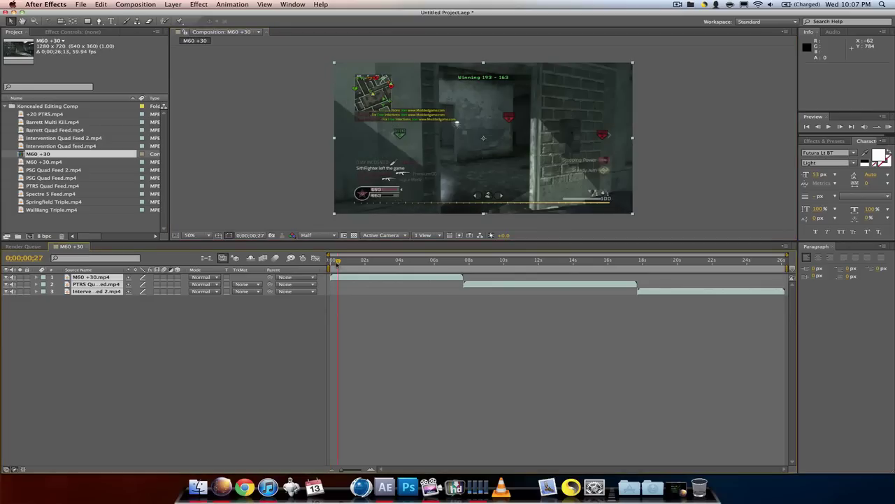
{"action": "left_click", "coordinate": [212, 314]}
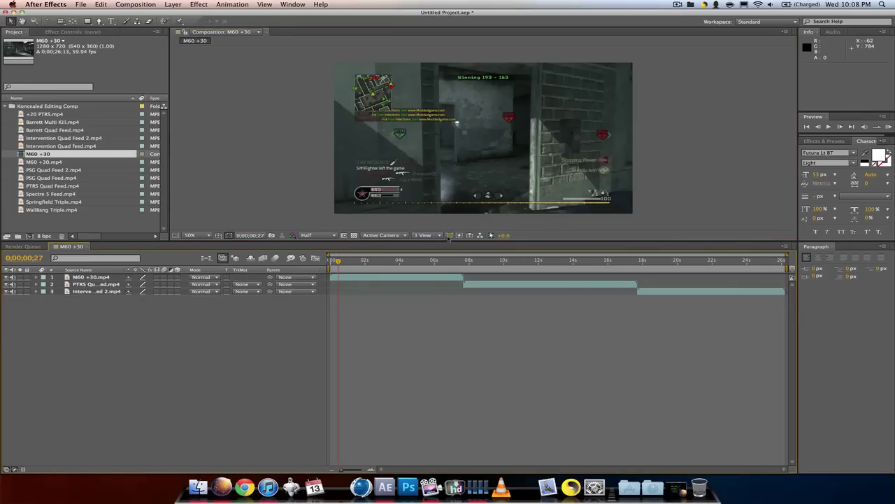
{"action": "left_click", "coordinate": [459, 236]}
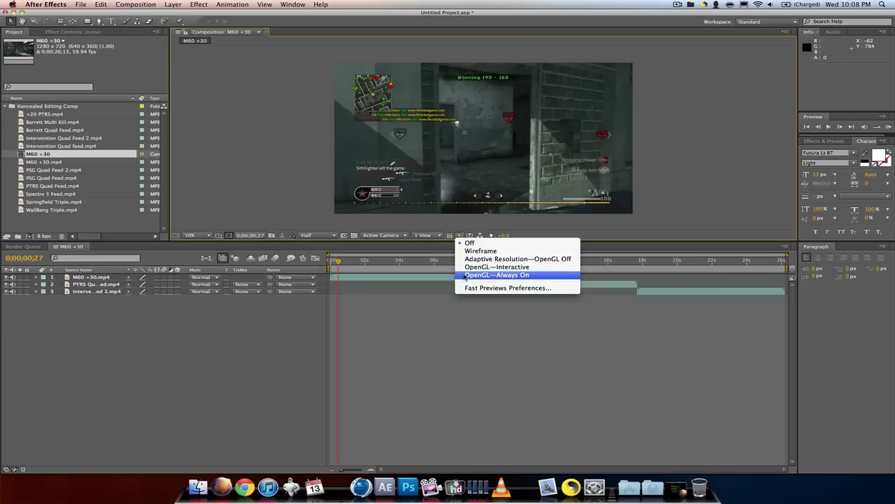
{"action": "left_click", "coordinate": [463, 241]}
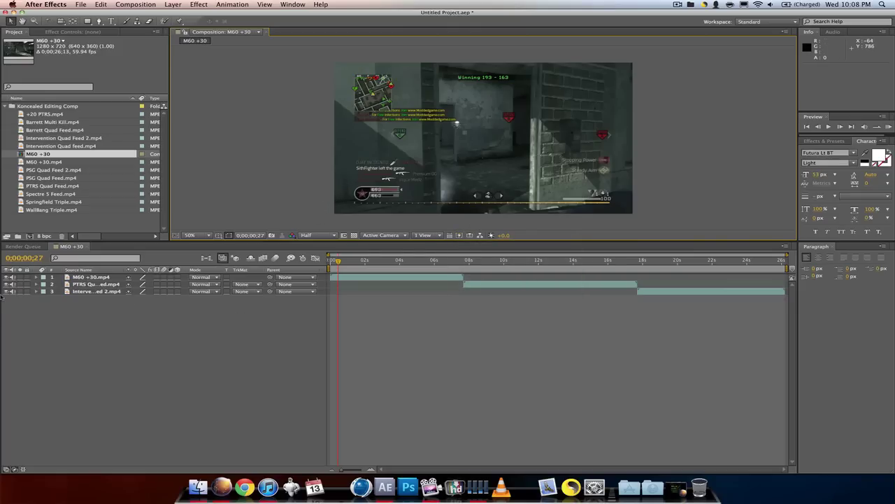
{"action": "left_click", "coordinate": [463, 261]}
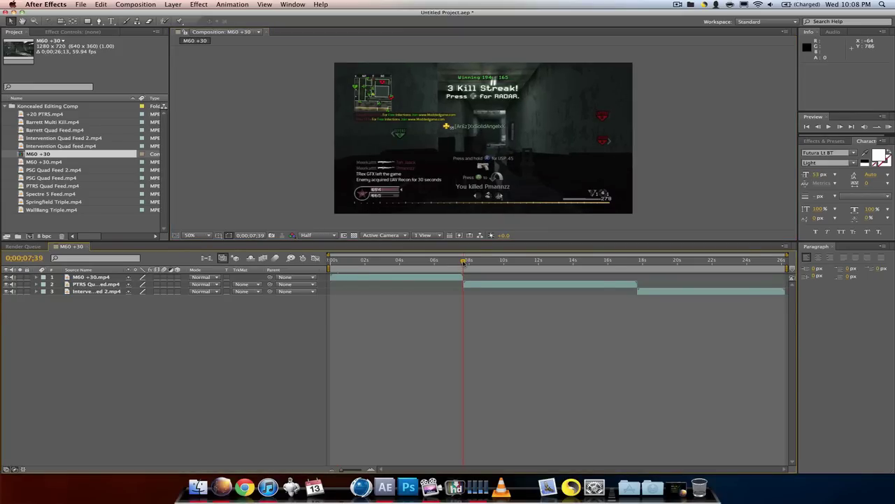
Check the cut into the second clip, return to the first frame, and pick the Rectangle tool
{"action": "left_click_drag", "start_coordinate": [463, 261], "coordinate": [464, 261]}
{"action": "key", "text": "Home"}
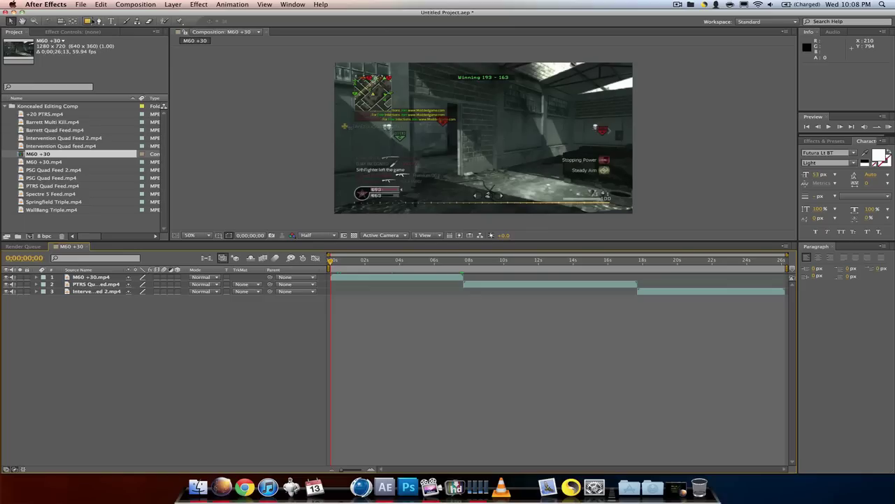
{"action": "left_click", "coordinate": [88, 21]}
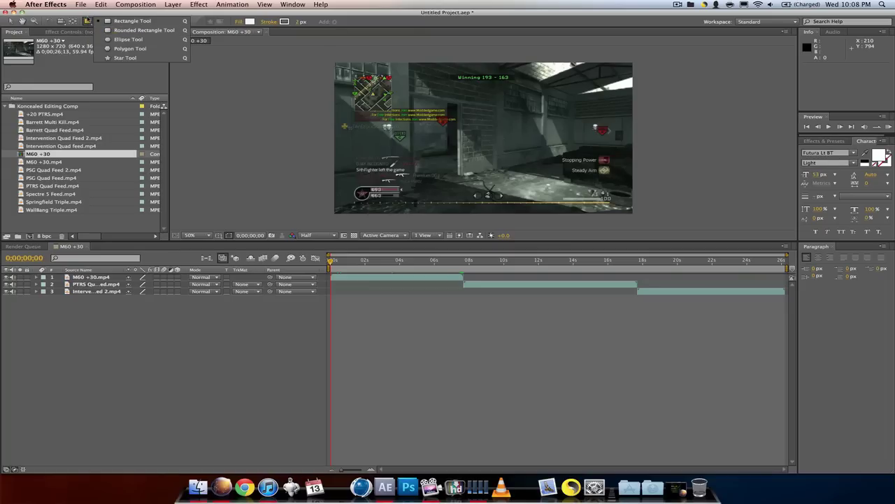
{"action": "left_click", "coordinate": [133, 21]}
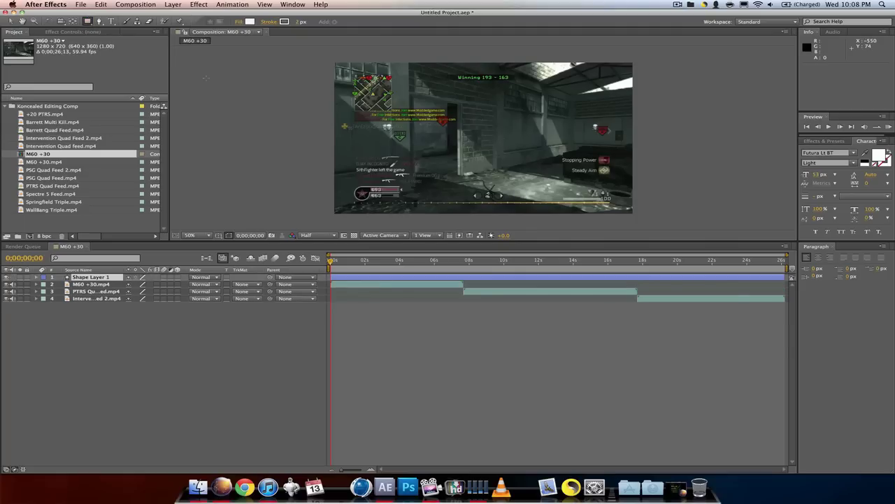
{"action": "left_click", "coordinate": [205, 78]}
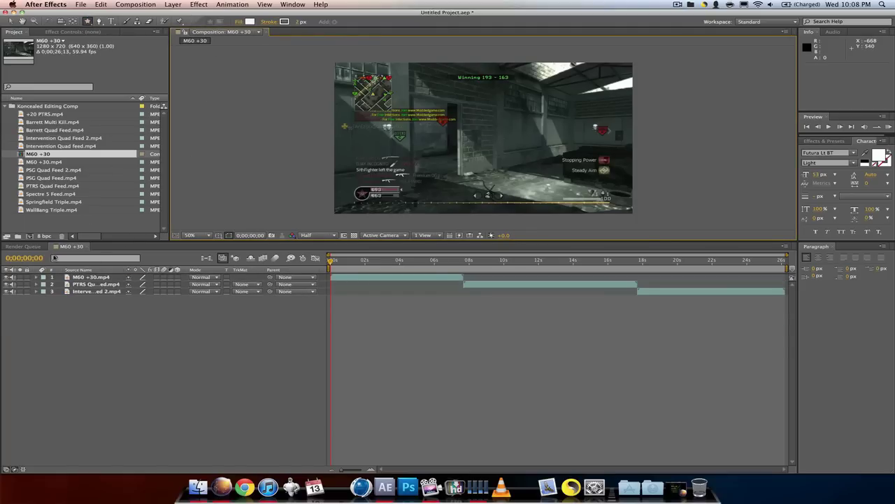
Expand and collapse the M60 +30.mp4 layer's properties, then switch to the Pen tool
{"action": "left_click", "coordinate": [37, 278]}
{"action": "left_click", "coordinate": [37, 278]}
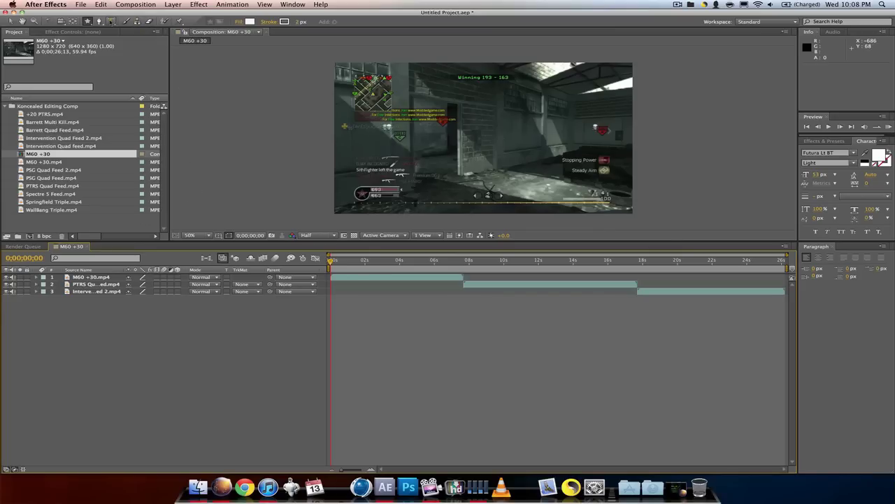
{"action": "key", "text": "q"}
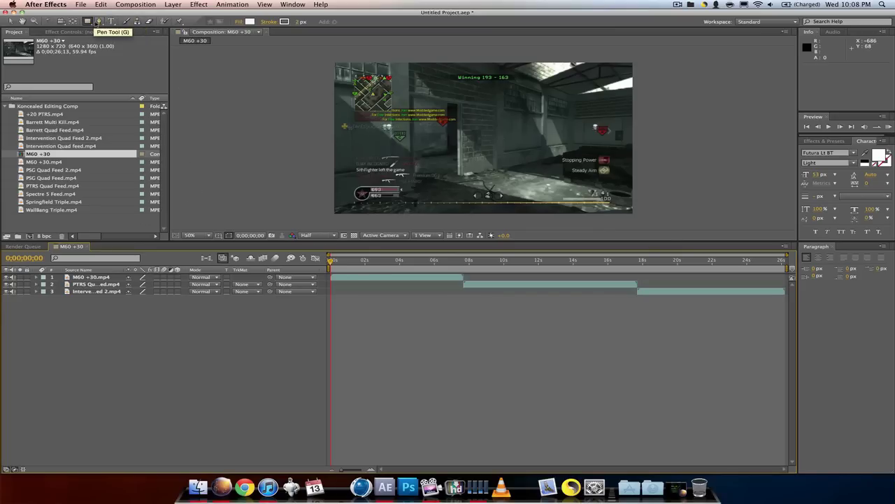
{"action": "left_click", "coordinate": [97, 22]}
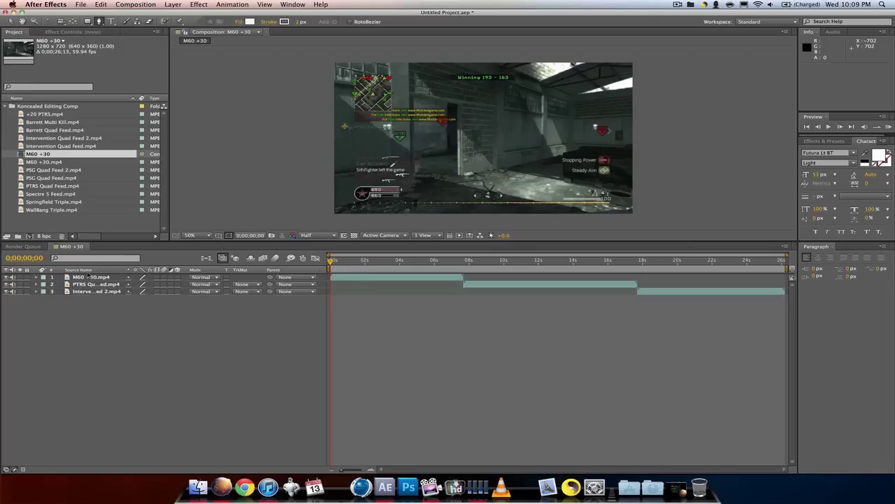
Mark layers 2 and 3 as shy and hide them from the timeline
{"action": "left_click", "coordinate": [88, 277]}
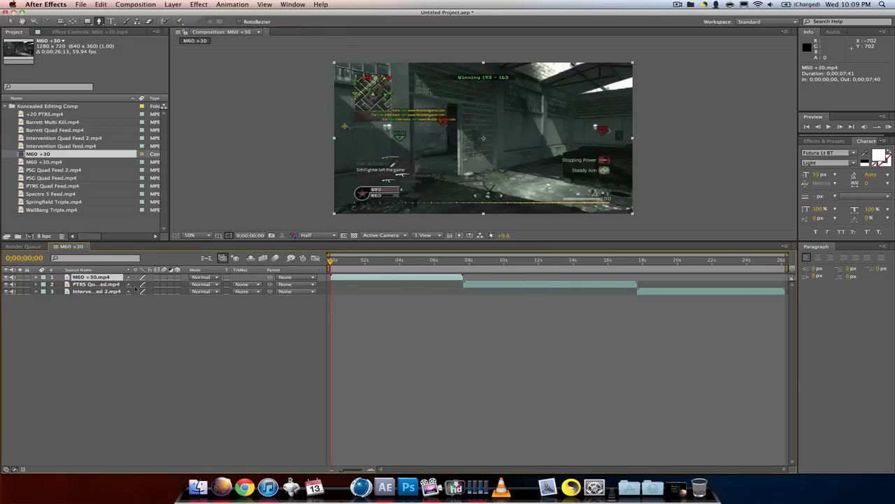
{"action": "left_click", "coordinate": [128, 285]}
{"action": "left_click", "coordinate": [129, 292]}
{"action": "left_click", "coordinate": [251, 259]}
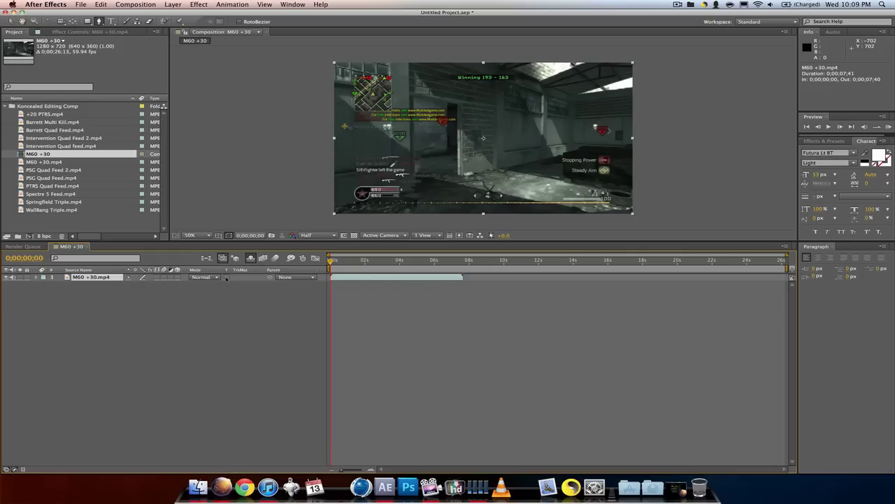
Split the M60 +30.mp4 layer at the playhead, around the 6-second mark
{"action": "left_click", "coordinate": [443, 260]}
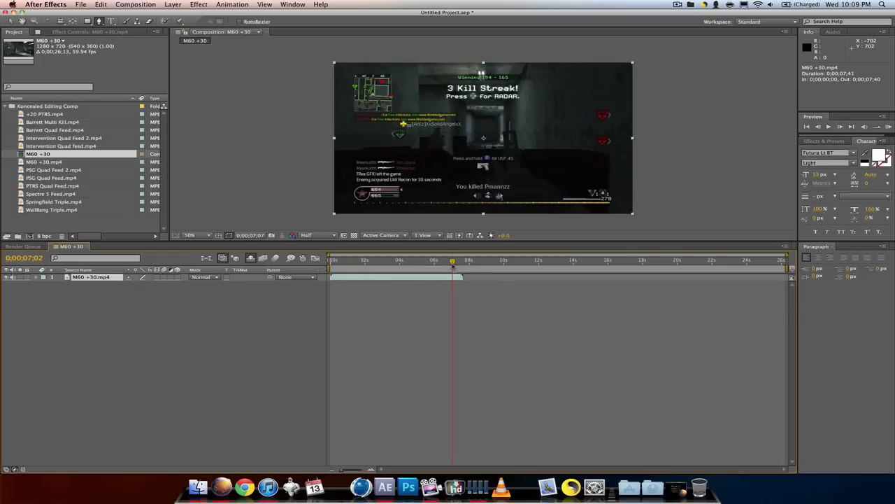
{"action": "mouse_move", "coordinate": [443, 261]}
{"action": "left_mouse_down"}
{"action": "mouse_move", "coordinate": [410, 261]}
{"action": "mouse_move", "coordinate": [432, 263]}
{"action": "left_mouse_up"}
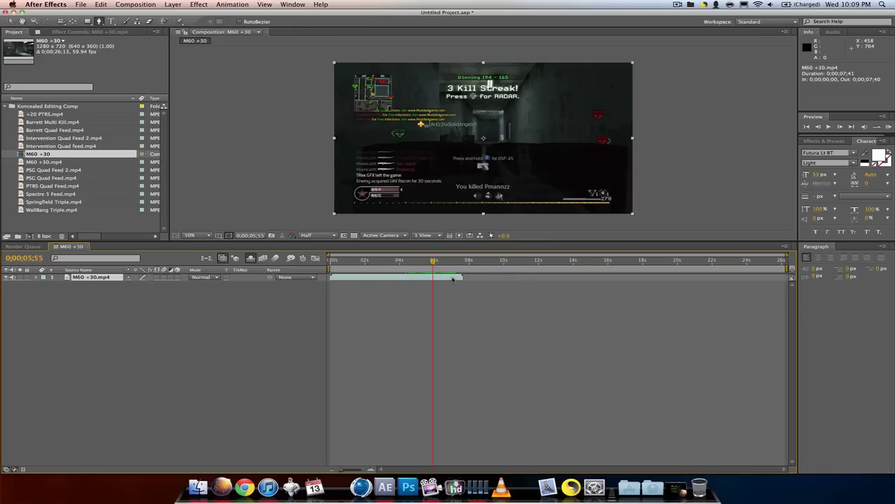
{"action": "key", "text": "super+shift+d"}
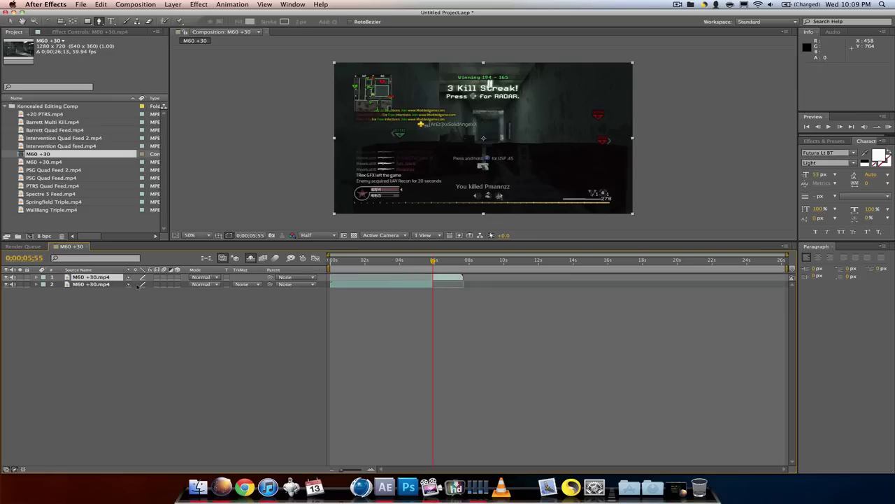
Delete the first part of the split clip and select the remaining M60 +30 layer
{"action": "left_click", "coordinate": [129, 285]}
{"action": "key", "text": "Delete"}
{"action": "left_click", "coordinate": [88, 277]}
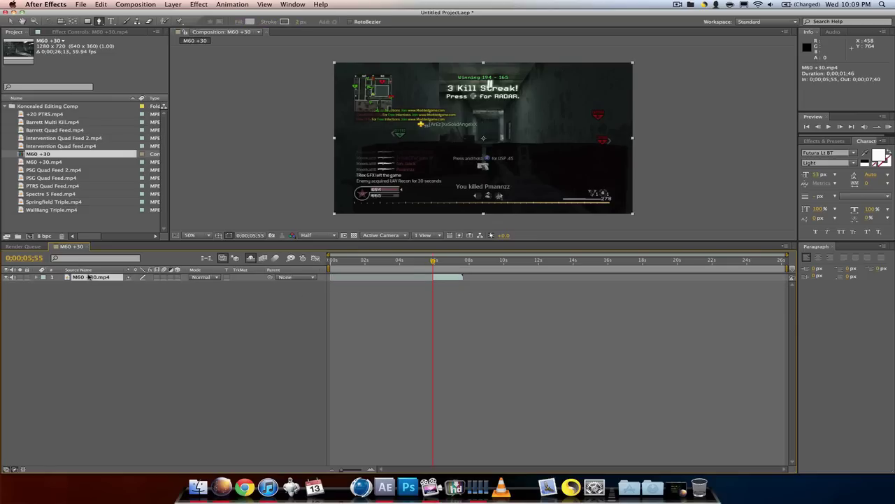
{"action": "left_click", "coordinate": [87, 21]}
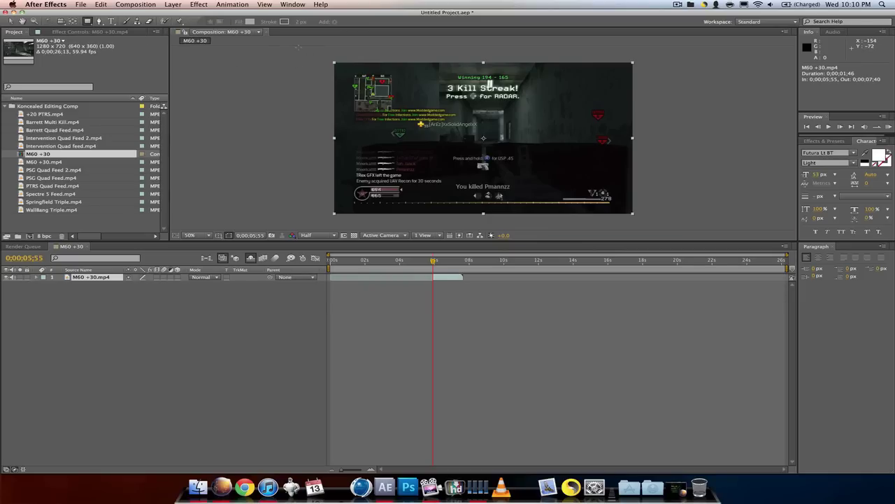
Draw three rectangular masks across the top, bottom HUD strip and middle of the clip
{"action": "left_click_drag", "start_coordinate": [297, 47], "coordinate": [494, 146]}
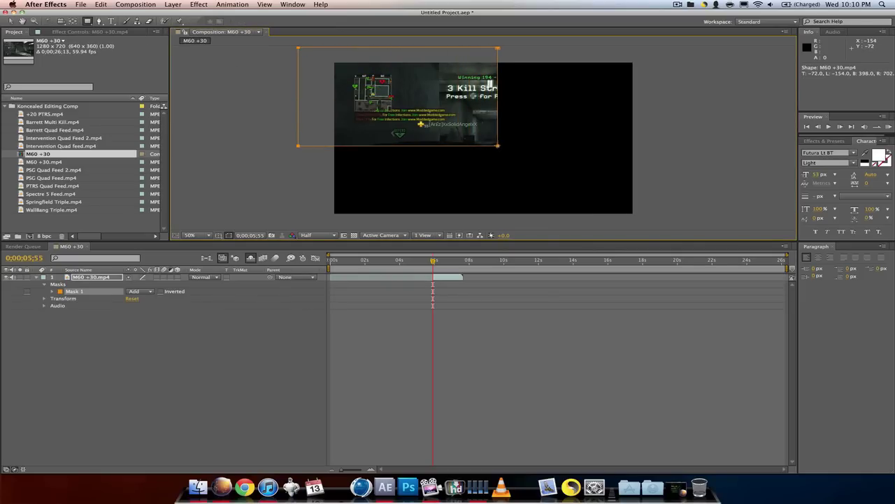
{"action": "left_click_drag", "start_coordinate": [498, 146], "coordinate": [688, 114]}
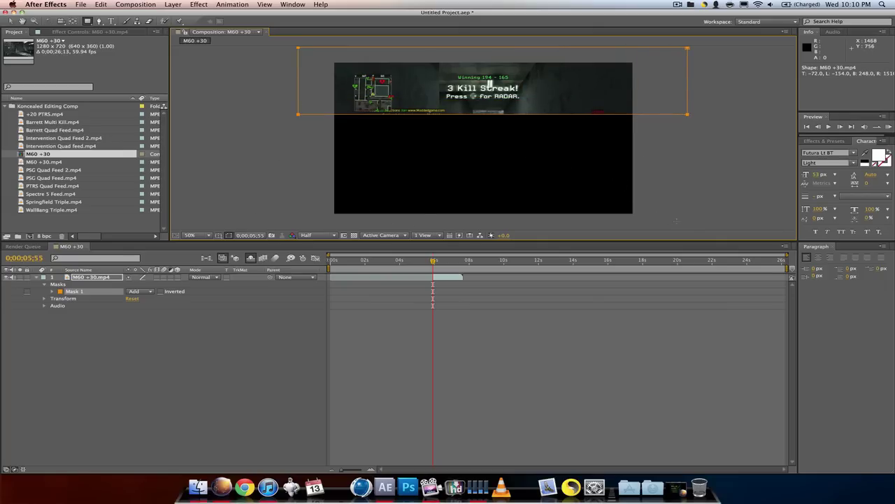
{"action": "mouse_move", "coordinate": [677, 220]}
{"action": "left_mouse_down"}
{"action": "mouse_move", "coordinate": [280, 173]}
{"action": "mouse_move", "coordinate": [294, 165]}
{"action": "left_mouse_up"}
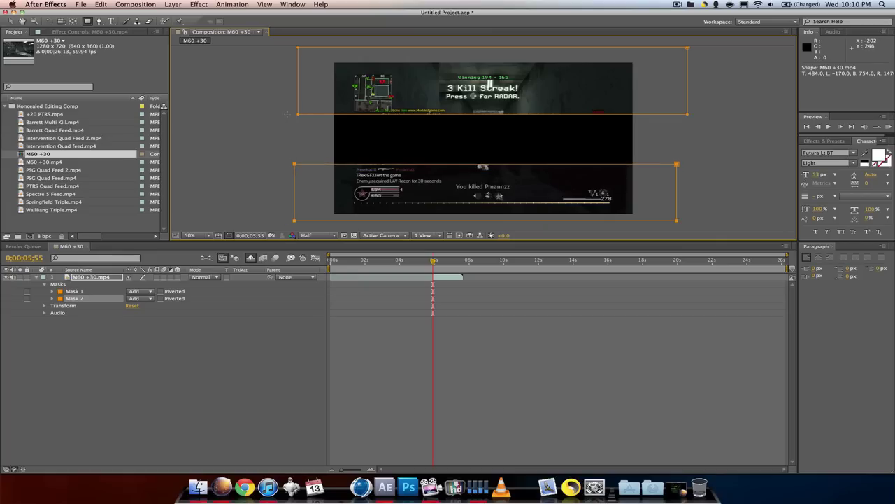
{"action": "left_click_drag", "start_coordinate": [287, 114], "coordinate": [684, 164]}
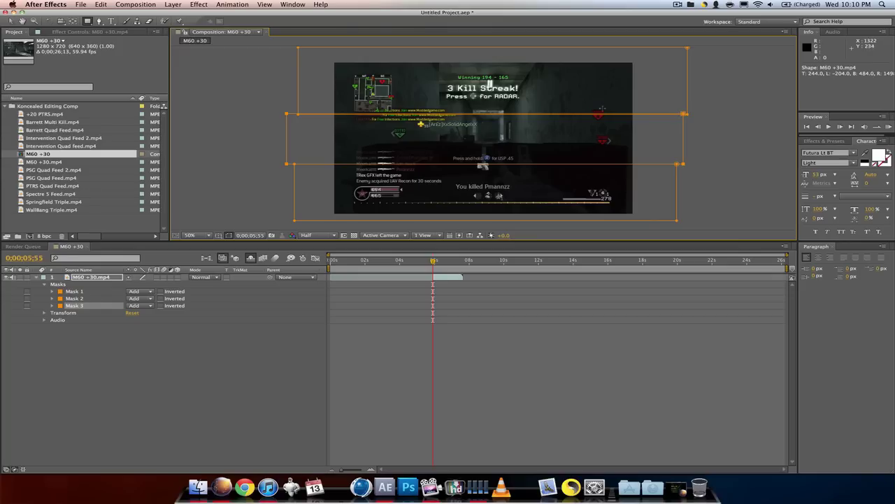
Nudge the middle mask's lower-right corner down to meet the bottom mask
{"action": "key", "text": "v"}
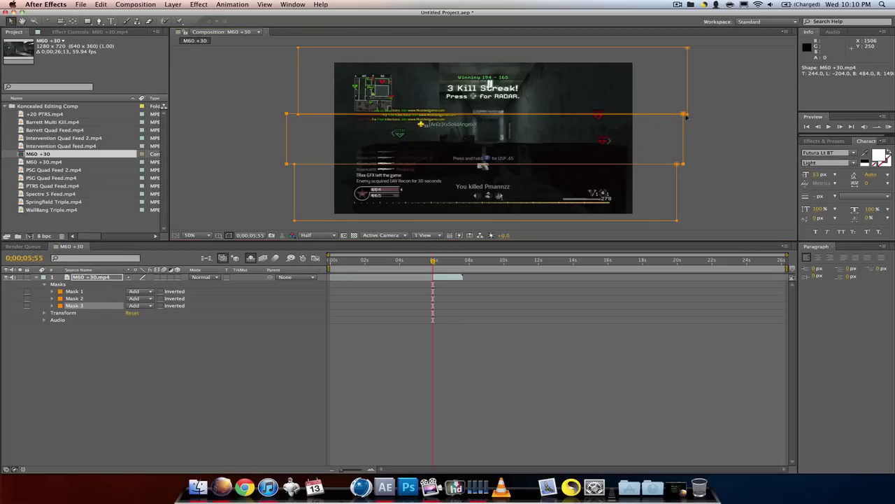
{"action": "left_click", "coordinate": [686, 116]}
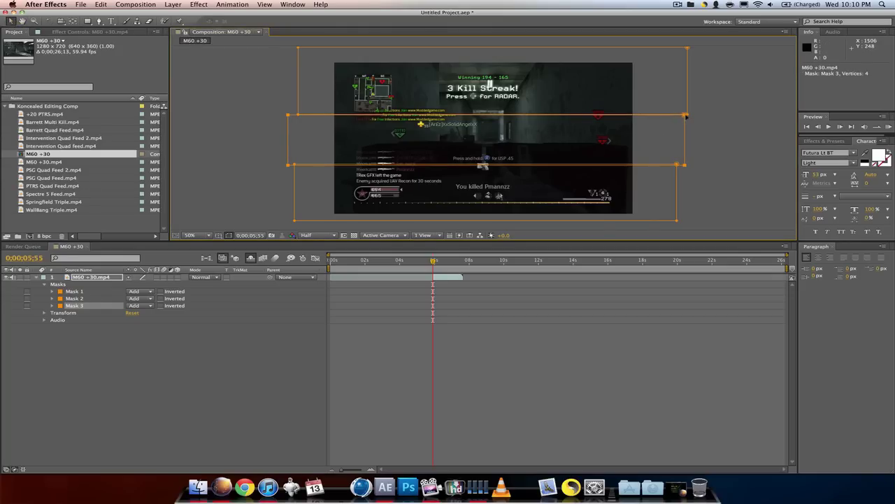
{"action": "left_click", "coordinate": [685, 166]}
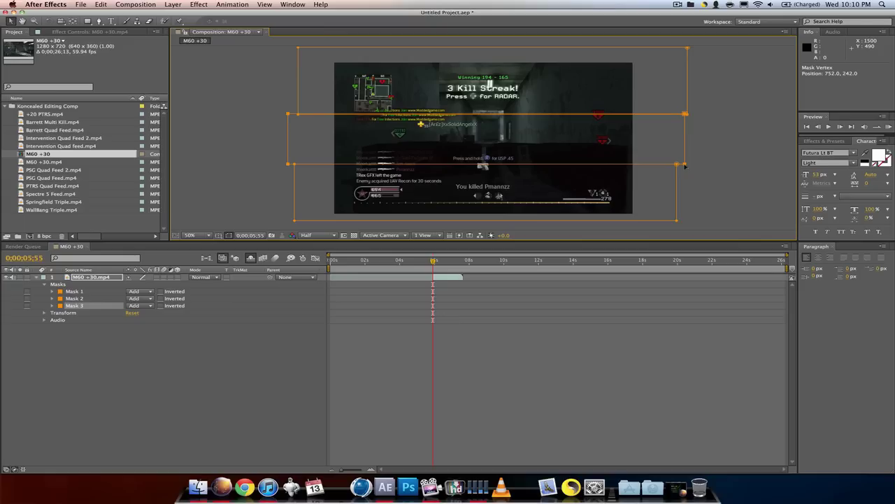
{"action": "left_click_drag", "start_coordinate": [686, 166], "coordinate": [687, 167]}
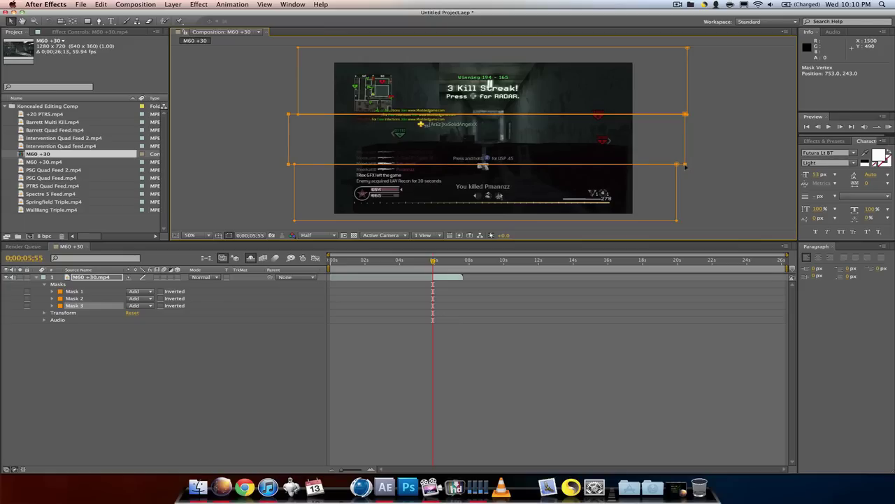
{"action": "left_click", "coordinate": [270, 133]}
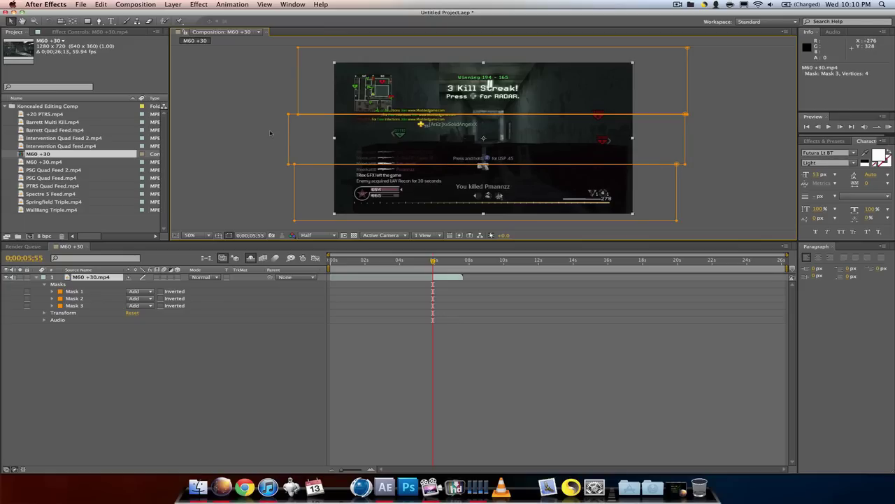
{"action": "left_click", "coordinate": [270, 133]}
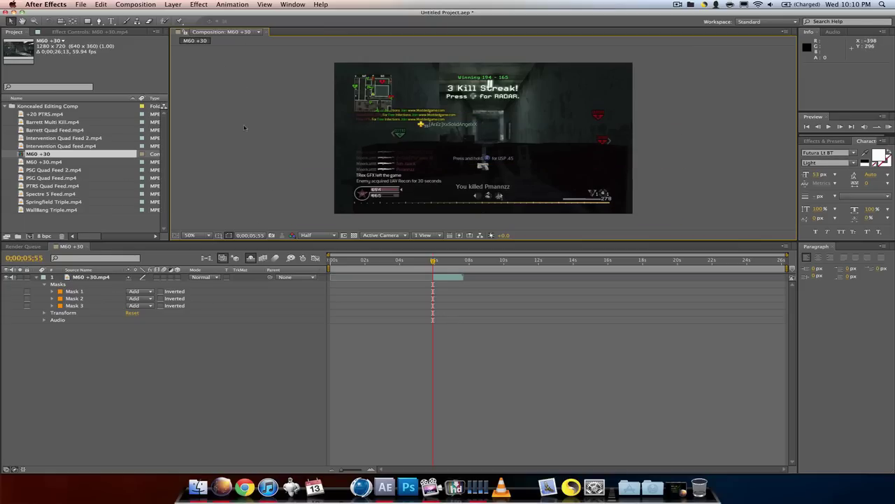
Reselect the masked layer and toggle its Mask Path rows with M
{"action": "left_click", "coordinate": [81, 283]}
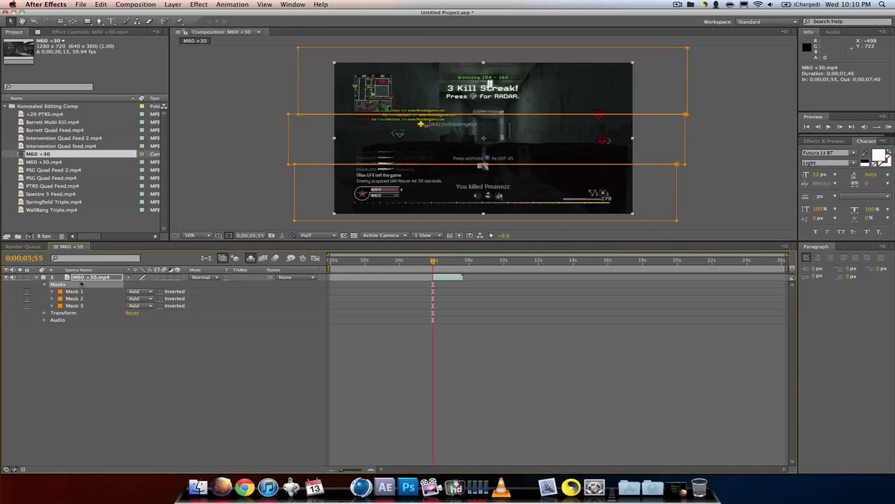
{"action": "left_click", "coordinate": [84, 281]}
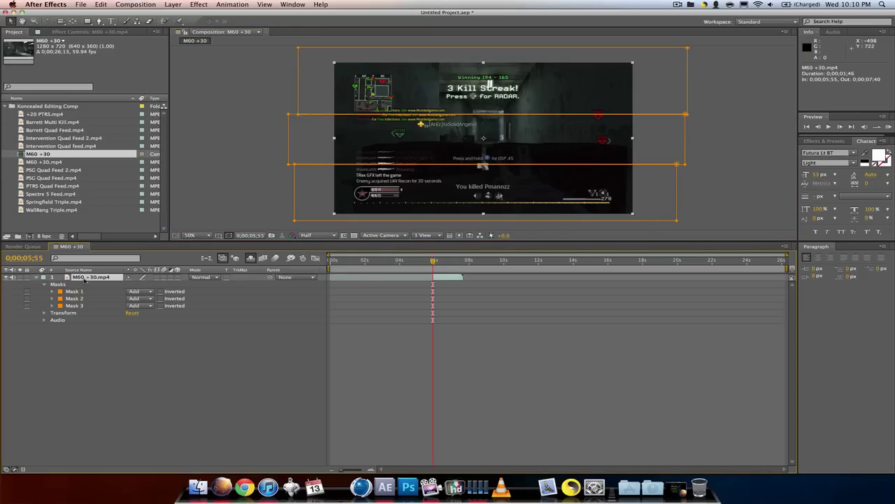
{"action": "key", "text": "m"}
{"action": "key", "text": "m"}
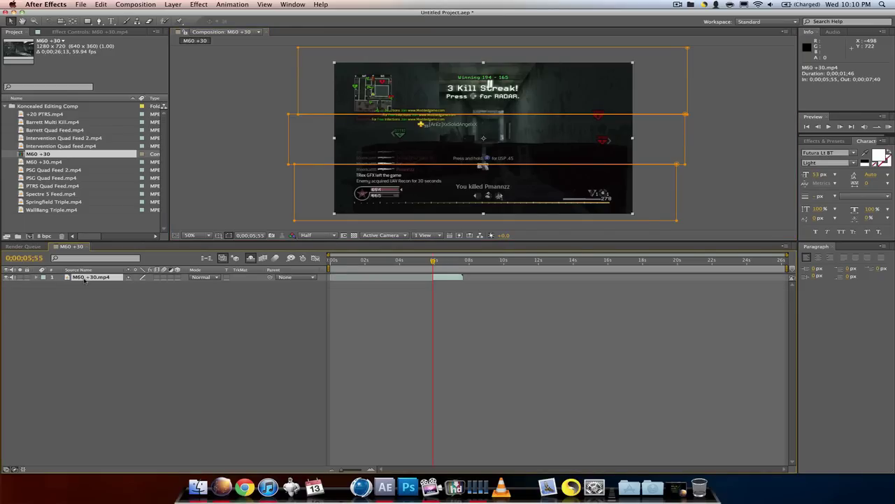
{"action": "key", "text": "m"}
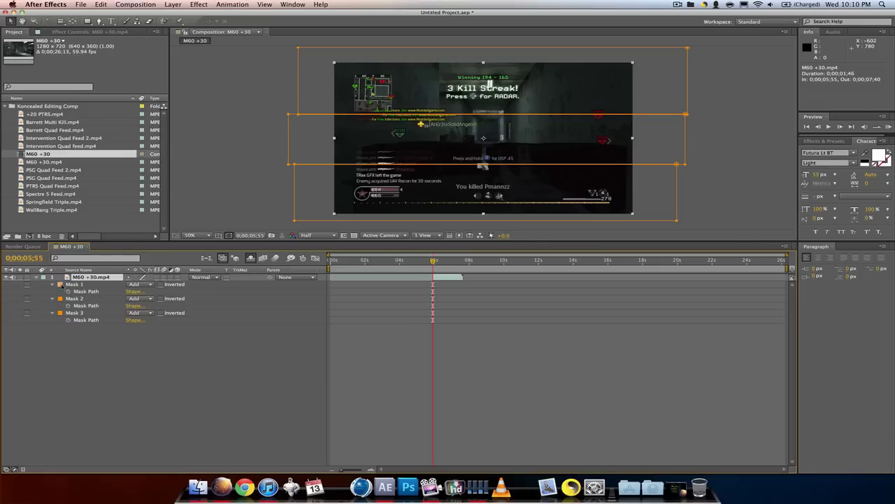
{"action": "left_click", "coordinate": [60, 285]}
Recolor Mask 1 purple and Mask 3 green (after briefly trying blue), leaving Mask 2 orange
{"action": "left_click_drag", "start_coordinate": [138, 73], "coordinate": [142, 92]}
{"action": "left_click", "coordinate": [210, 65]}
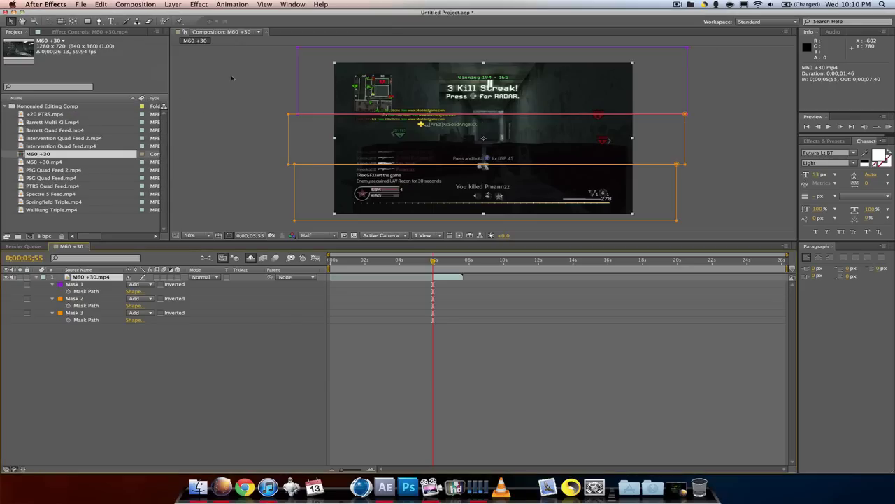
{"action": "left_click", "coordinate": [60, 298]}
{"action": "left_click_drag", "start_coordinate": [138, 164], "coordinate": [138, 106]}
{"action": "left_click", "coordinate": [213, 65]}
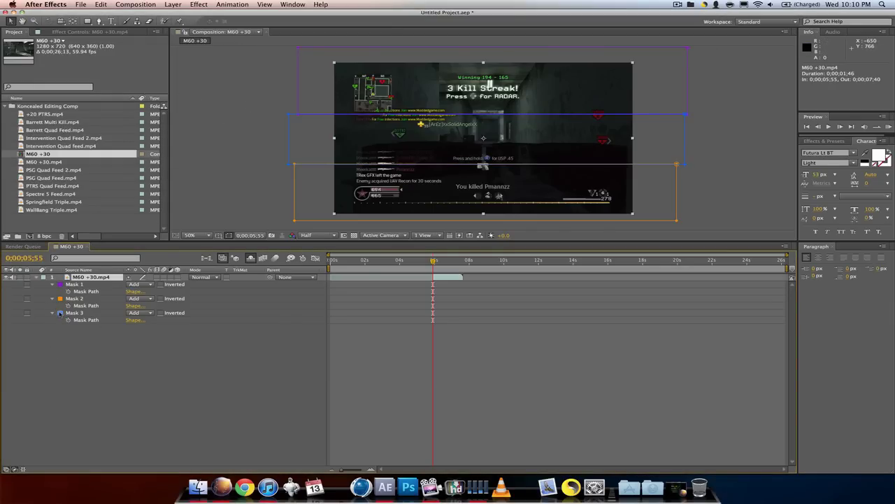
{"action": "left_click", "coordinate": [60, 314]}
{"action": "left_click_drag", "start_coordinate": [137, 143], "coordinate": [138, 138]}
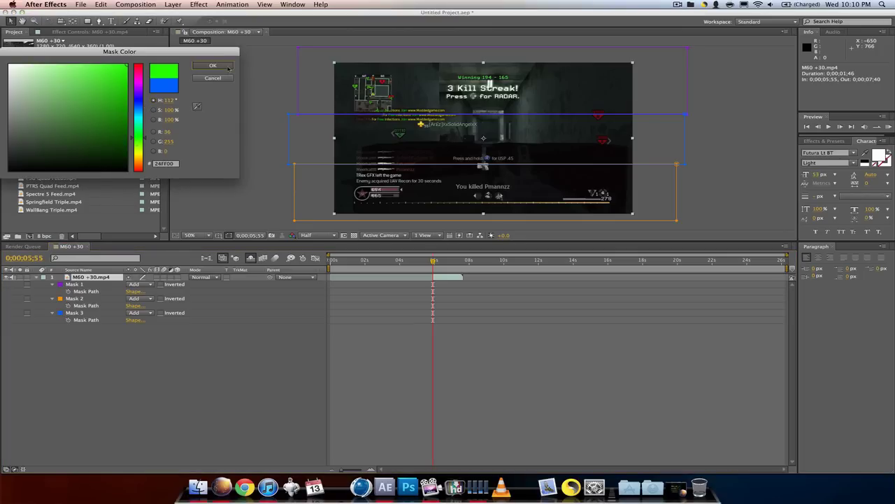
{"action": "left_click", "coordinate": [212, 65]}
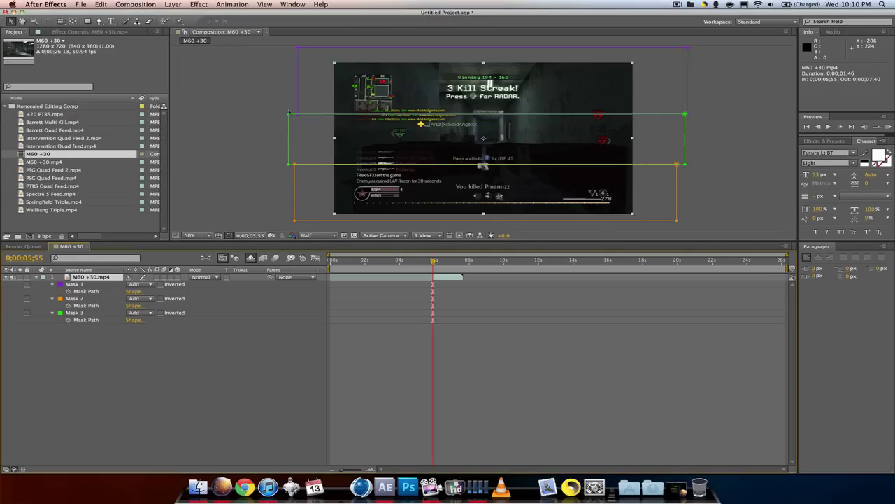
Add Mask Path keyframes for Masks 1, 2 and 3 at 5;55
{"action": "left_click", "coordinate": [68, 291]}
{"action": "left_click", "coordinate": [68, 305]}
{"action": "left_click", "coordinate": [68, 319]}
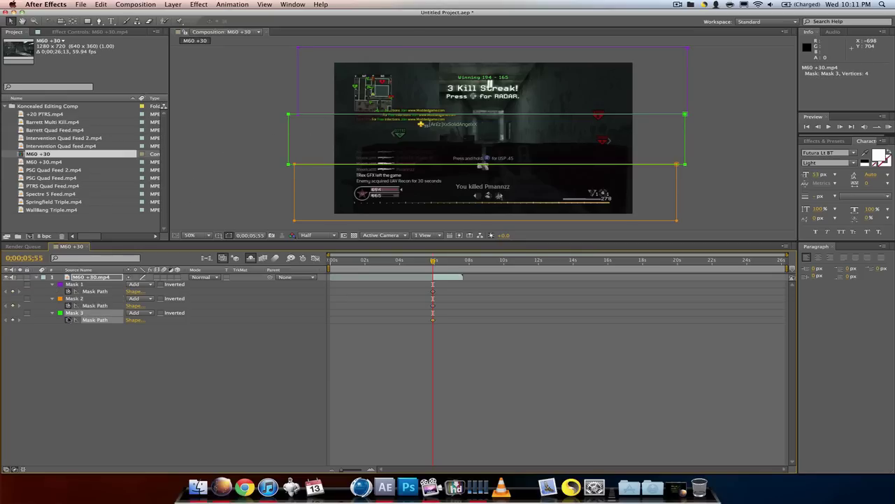
At about 6;51, slide the top mask (Mask 1) left off the frame
{"action": "left_click", "coordinate": [437, 261]}
{"action": "left_click_drag", "start_coordinate": [437, 261], "coordinate": [449, 264]}
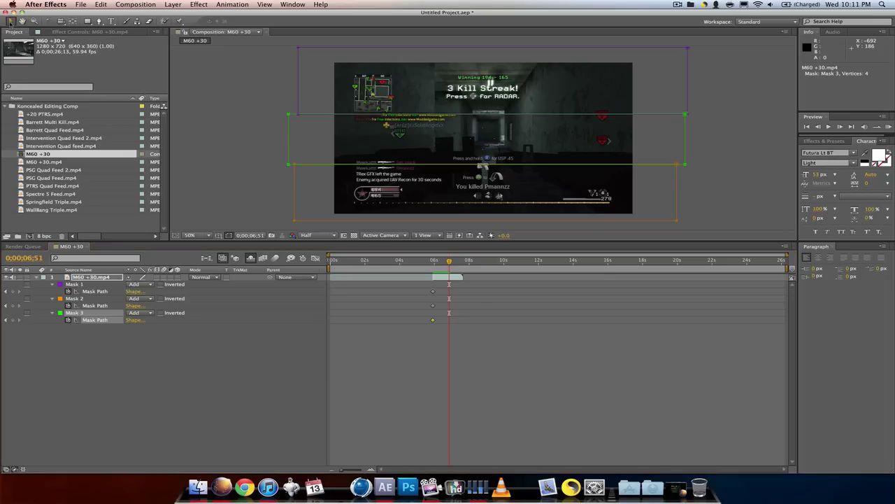
{"action": "left_click", "coordinate": [299, 60]}
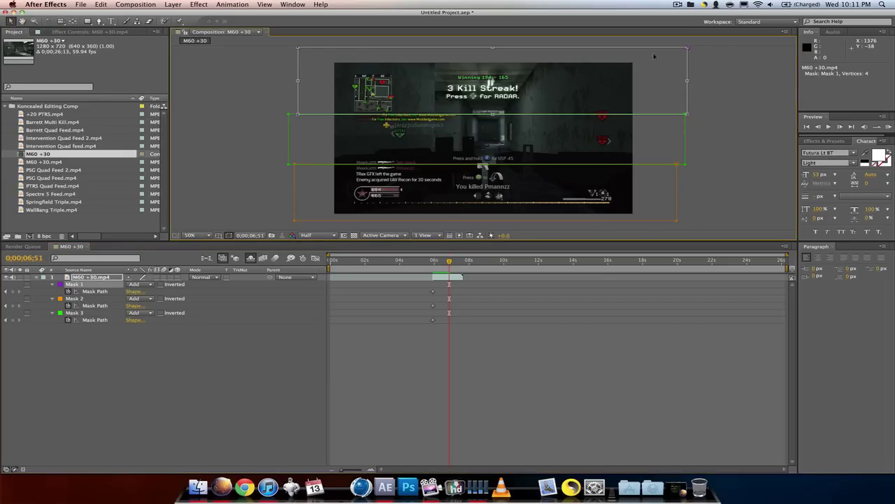
{"action": "left_click_drag", "start_coordinate": [679, 60], "coordinate": [505, 65]}
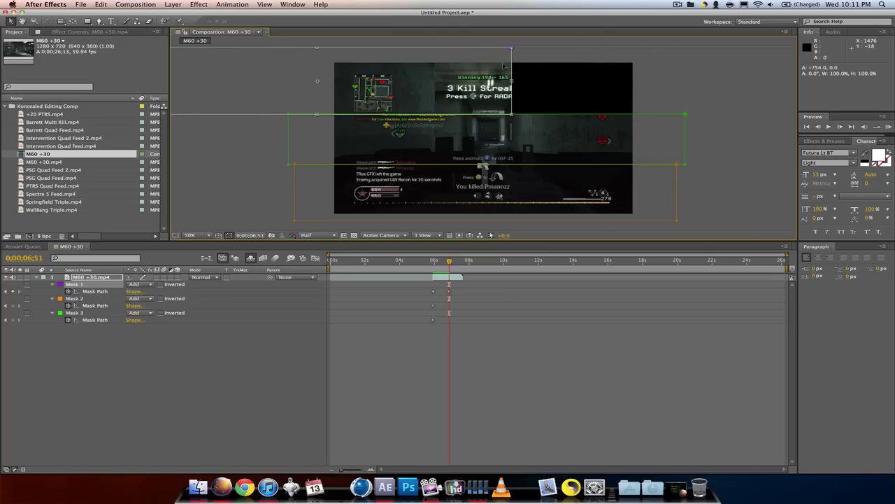
{"action": "left_click_drag", "start_coordinate": [502, 70], "coordinate": [282, 74]}
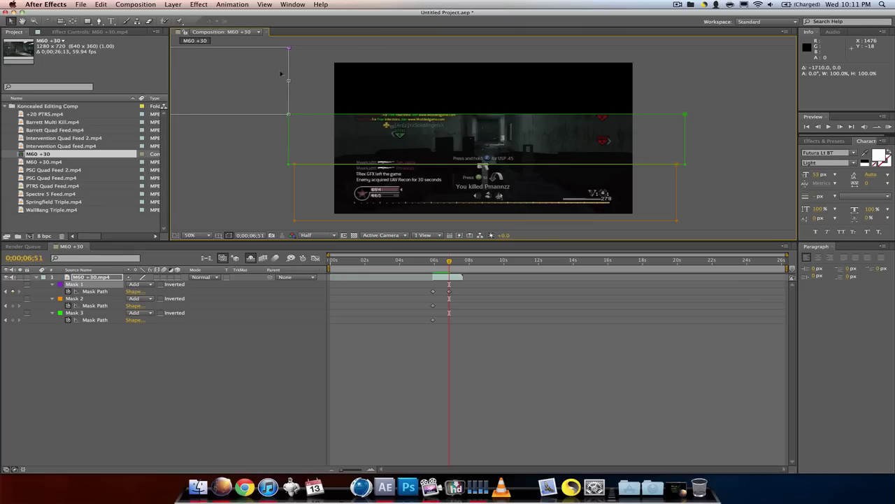
{"action": "left_click", "coordinate": [436, 262]}
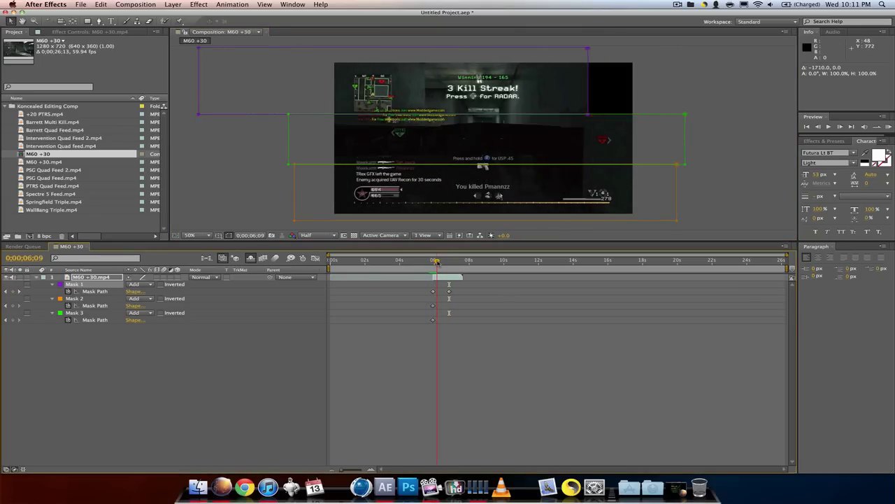
{"action": "left_click_drag", "start_coordinate": [435, 261], "coordinate": [450, 261]}
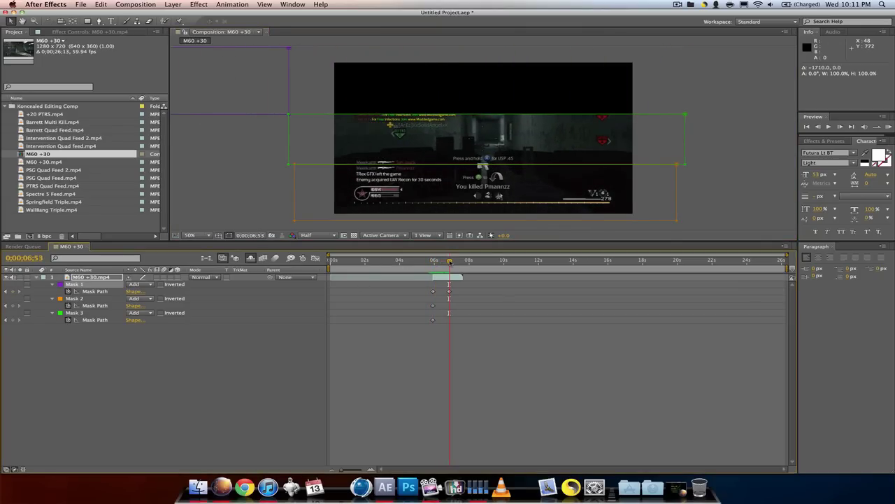
Slide the middle mask right and the bottom mask left off the frame
{"action": "left_click", "coordinate": [315, 115]}
{"action": "left_click_drag", "start_coordinate": [315, 116], "coordinate": [676, 115]}
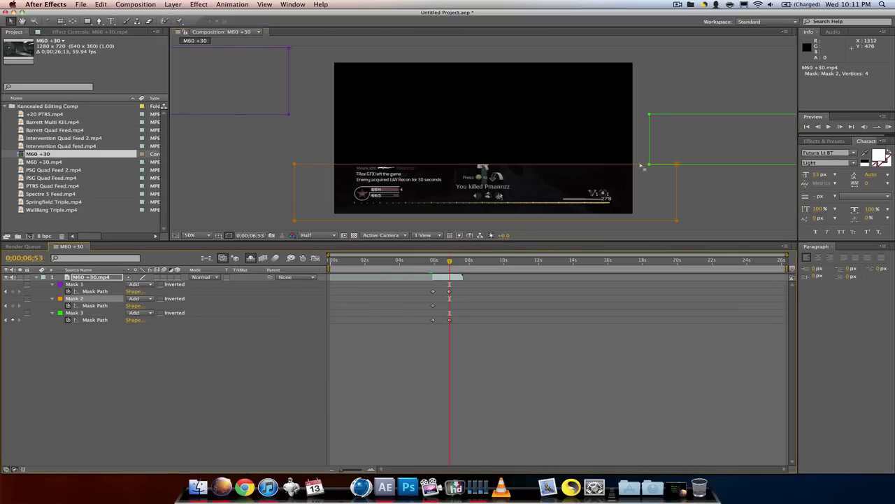
{"action": "left_click", "coordinate": [640, 165]}
{"action": "left_click", "coordinate": [93, 299]}
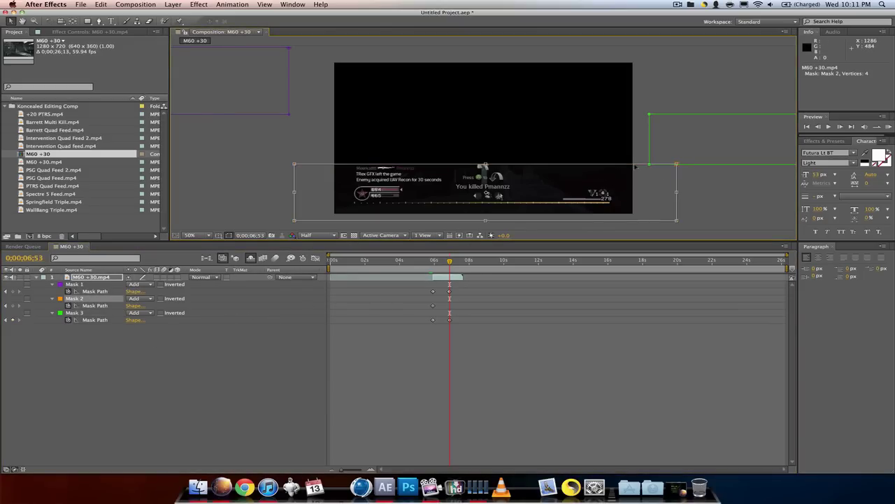
{"action": "left_click_drag", "start_coordinate": [635, 166], "coordinate": [266, 182]}
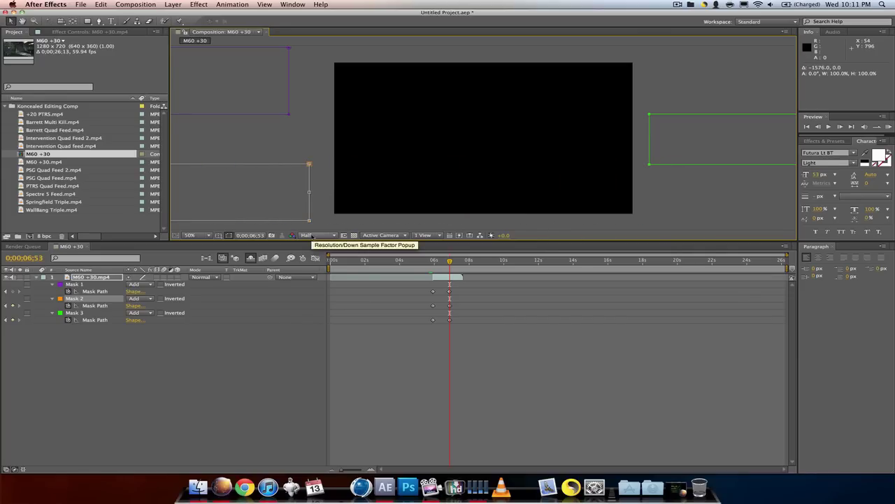
{"action": "left_click", "coordinate": [91, 337]}
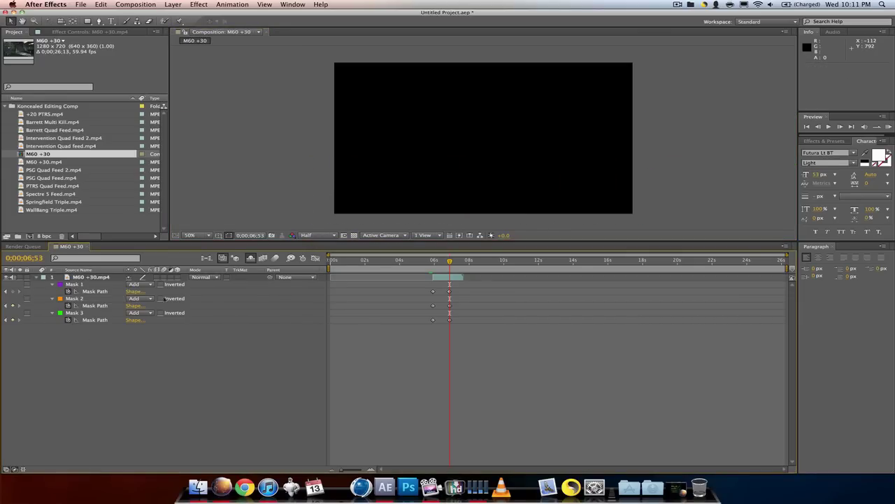
Reveal the shy layers and move PTRS Quad Feed to start at the playhead near 6 seconds
{"action": "mouse_move", "coordinate": [437, 263]}
{"action": "left_mouse_down"}
{"action": "mouse_move", "coordinate": [452, 262]}
{"action": "mouse_move", "coordinate": [434, 262]}
{"action": "left_mouse_up"}
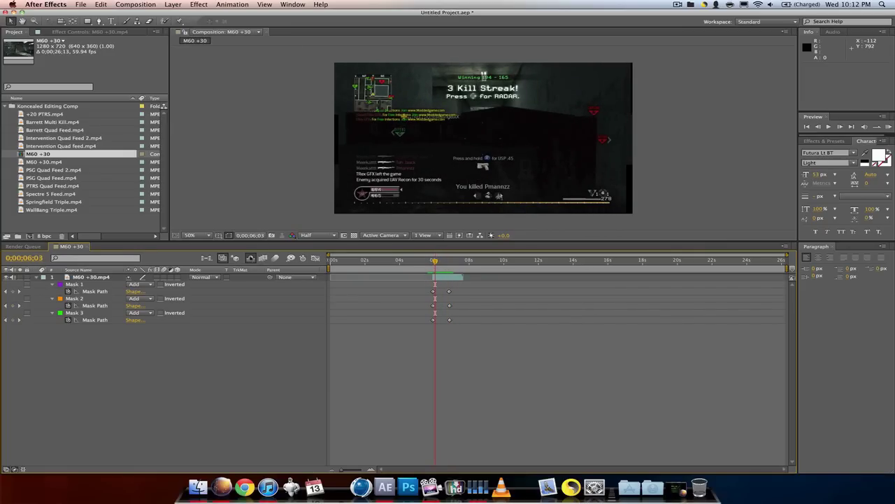
{"action": "left_click", "coordinate": [250, 258]}
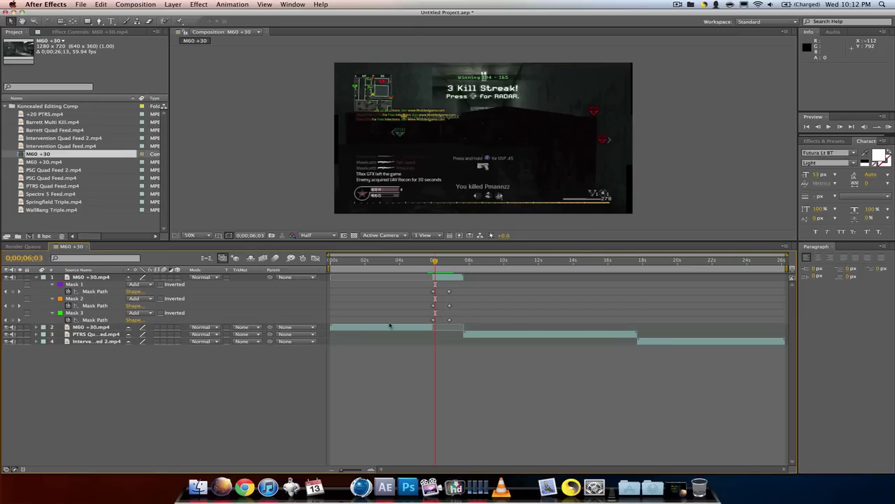
{"action": "left_click", "coordinate": [481, 336]}
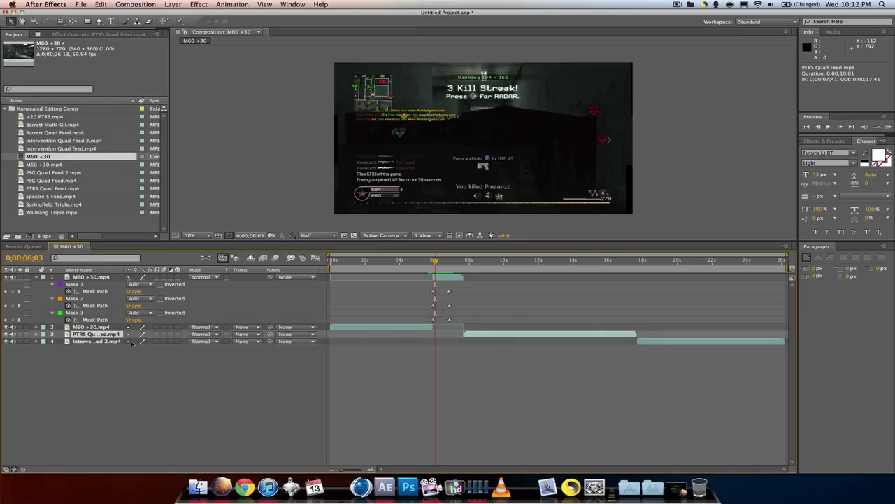
{"action": "left_click", "coordinate": [251, 259]}
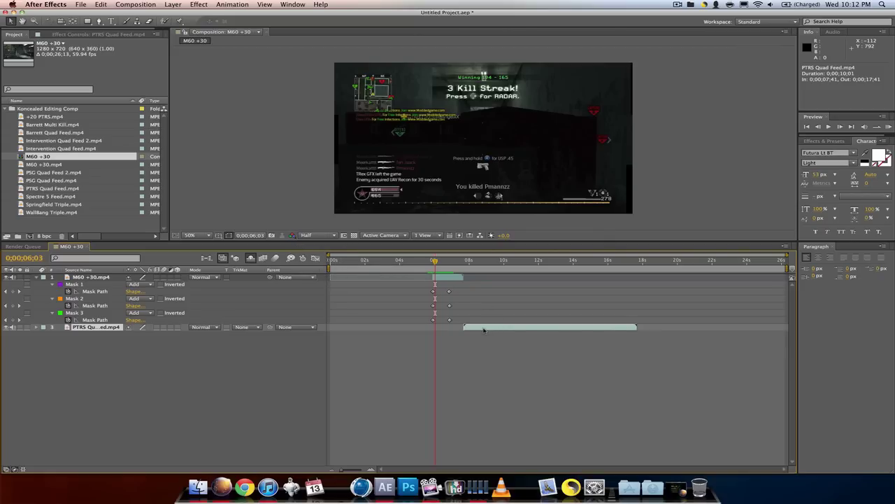
{"action": "left_click_drag", "start_coordinate": [484, 329], "coordinate": [459, 329]}
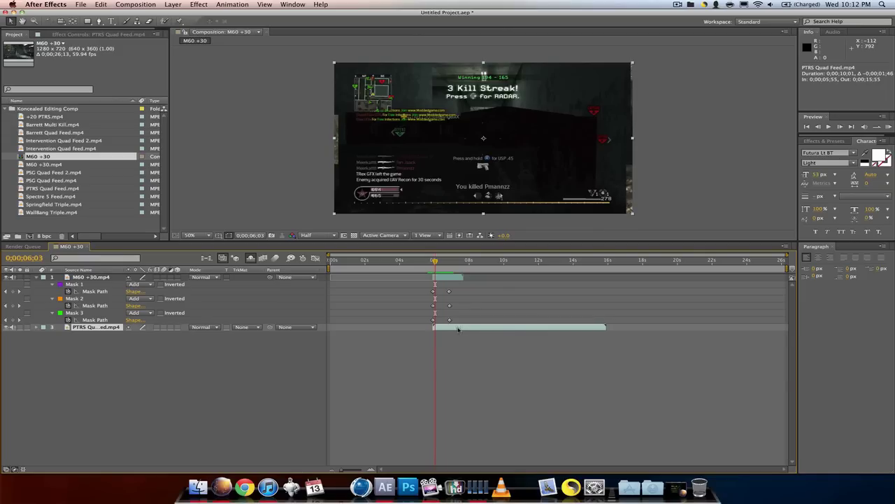
Shift PTRS Quad Feed slightly later and scrub through to preview the mask transition
{"action": "left_click_drag", "start_coordinate": [435, 263], "coordinate": [420, 262]}
{"action": "mouse_move", "coordinate": [461, 327]}
{"action": "left_mouse_down"}
{"action": "mouse_move", "coordinate": [511, 328]}
{"action": "mouse_move", "coordinate": [457, 327]}
{"action": "left_mouse_up"}
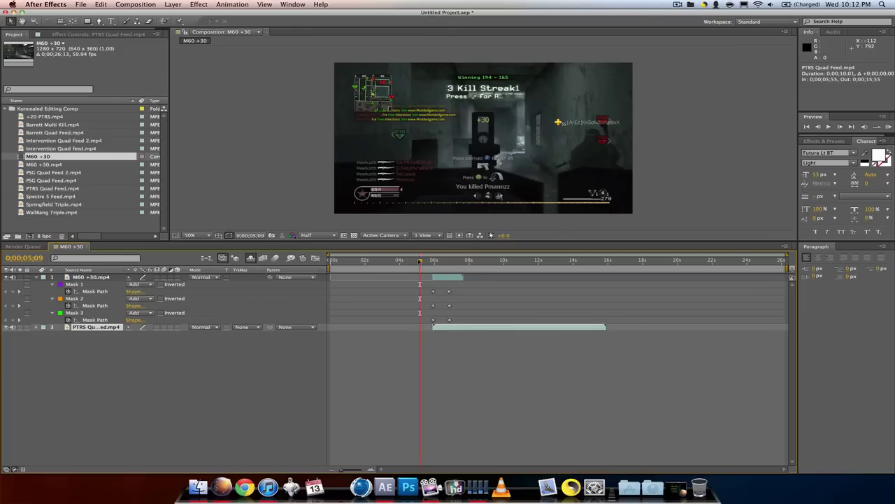
{"action": "left_click_drag", "start_coordinate": [419, 260], "coordinate": [584, 278]}
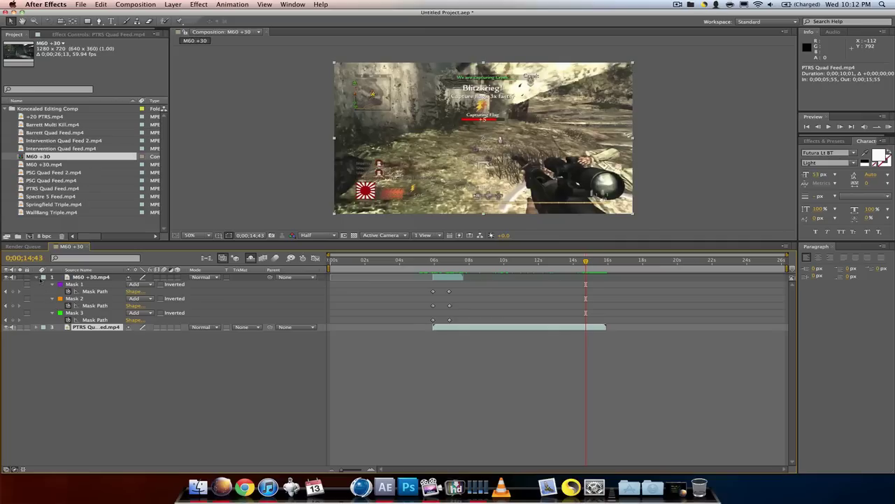
{"action": "left_click", "coordinate": [128, 277]}
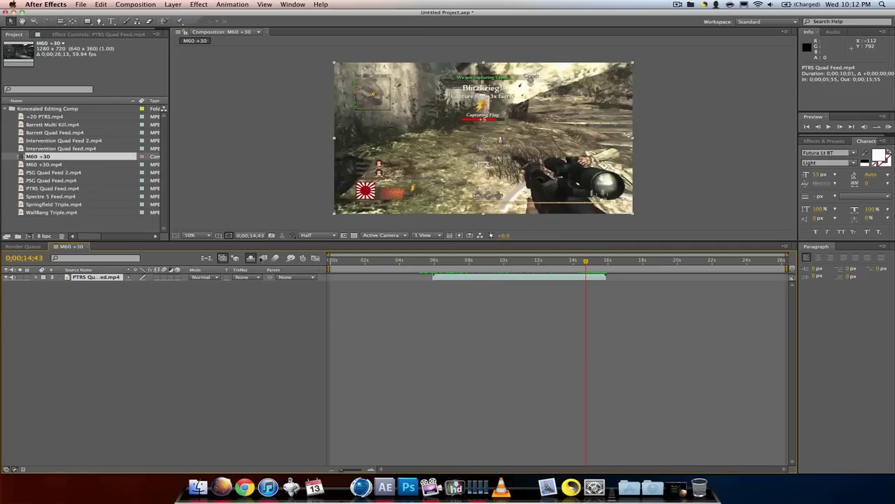
Show all layers again and collapse the masked M60 +30 clip's mask properties
{"action": "left_click", "coordinate": [251, 258]}
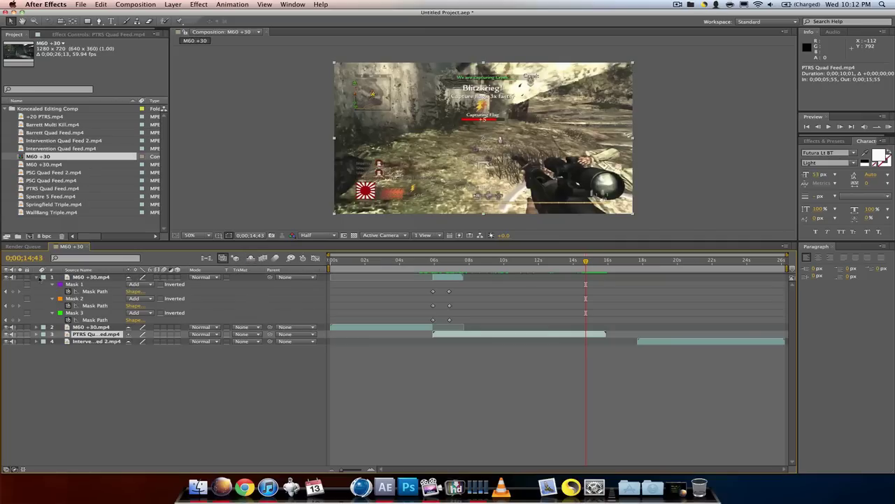
{"action": "left_click", "coordinate": [49, 277]}
{"action": "left_click", "coordinate": [37, 277]}
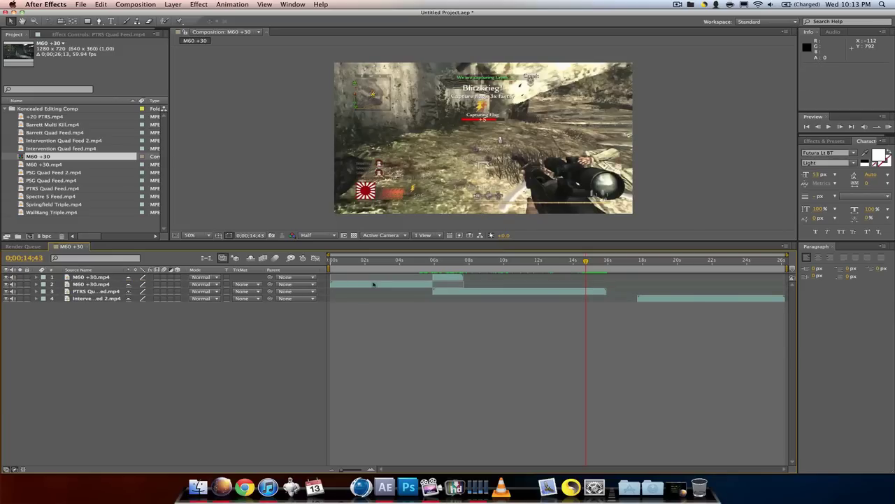
{"action": "left_click", "coordinate": [91, 284]}
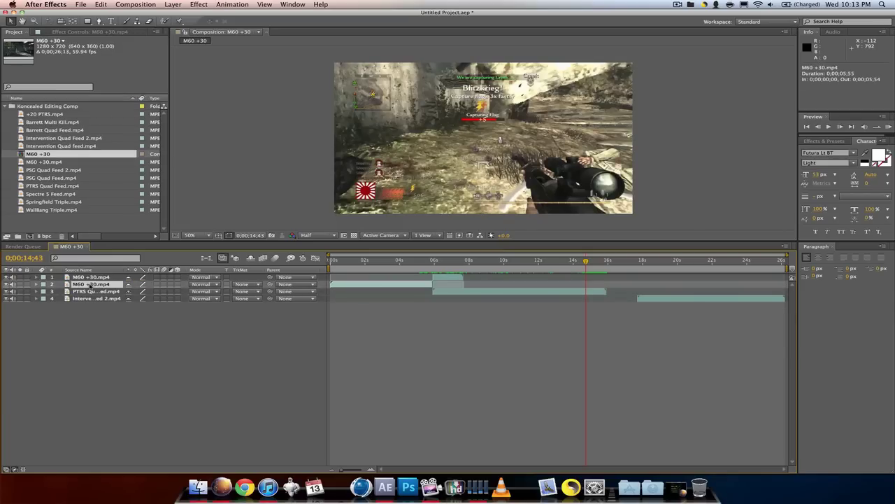
{"action": "left_click", "coordinate": [90, 277]}
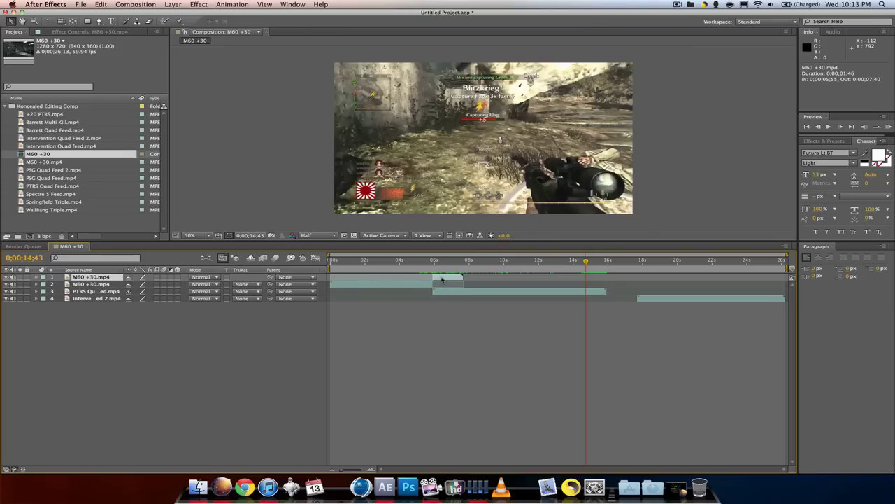
{"action": "left_click", "coordinate": [106, 4]}
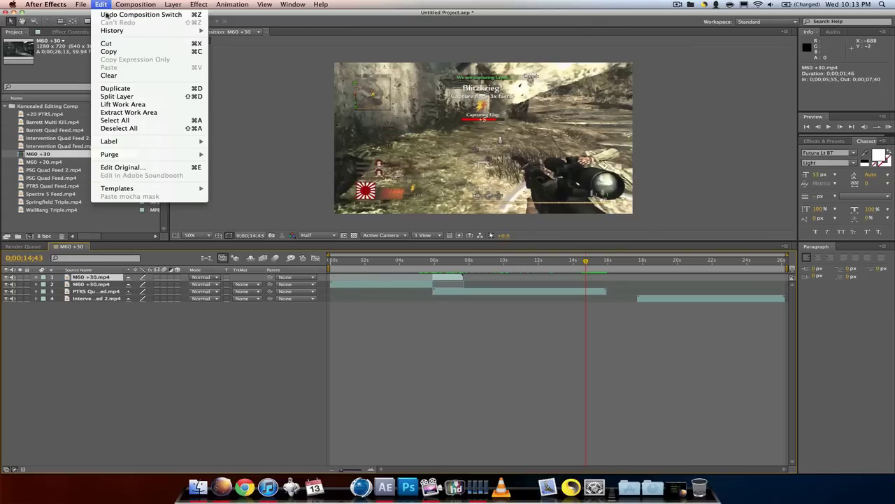
{"action": "left_click", "coordinate": [166, 341]}
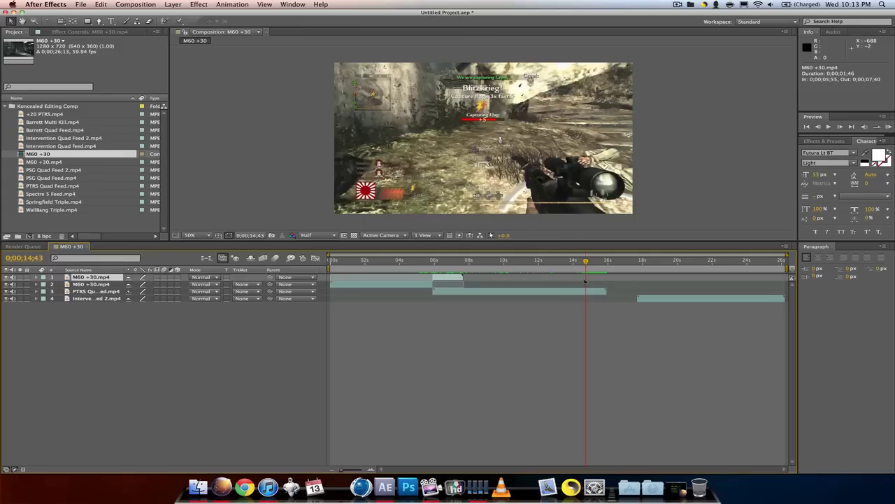
Select the PTRS Quad Feed layer and split it at 0;00;14;43
{"action": "left_click", "coordinate": [585, 281]}
{"action": "left_click", "coordinate": [590, 292]}
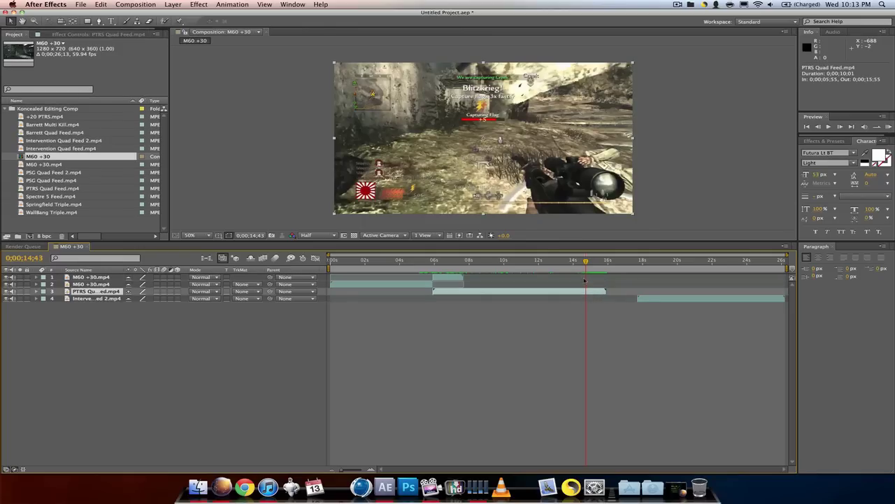
{"action": "key", "text": "super+shift+d"}
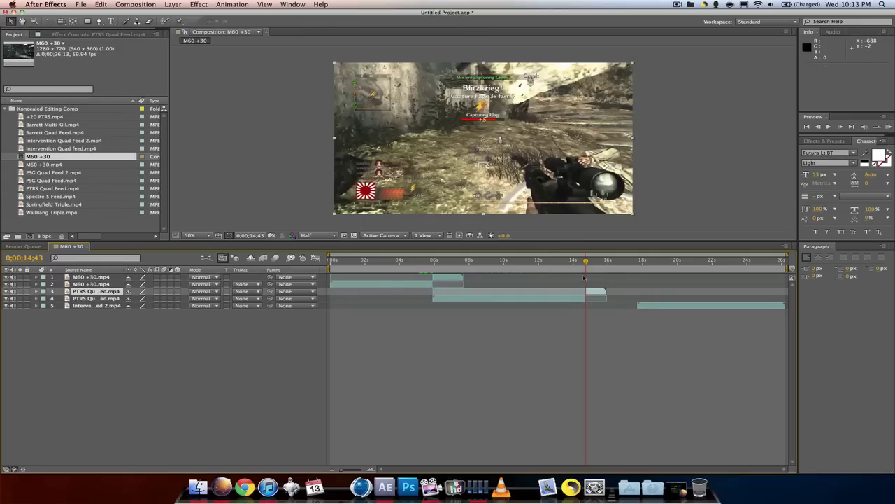
{"action": "left_click", "coordinate": [103, 4]}
Draw the first curved pen mask over the upper part of the later PTRS clip
{"action": "left_click", "coordinate": [130, 105]}
{"action": "left_click", "coordinate": [100, 21]}
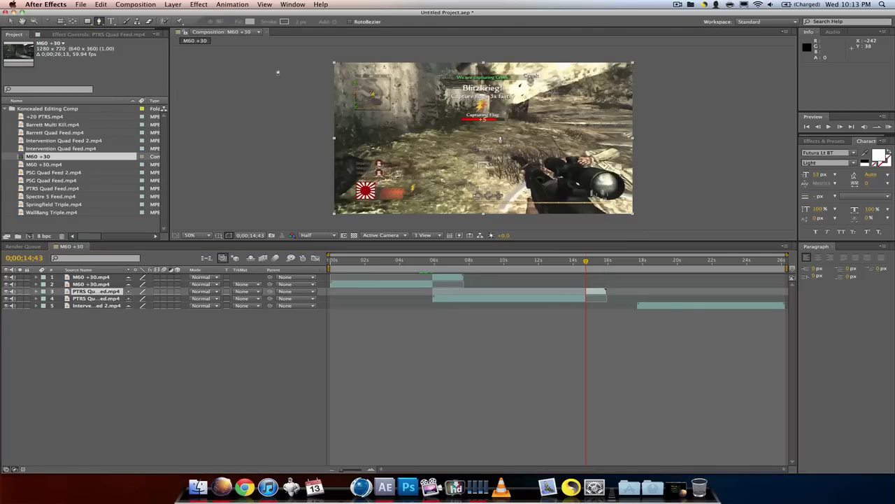
{"action": "left_click", "coordinate": [266, 85]}
{"action": "left_click", "coordinate": [352, 145]}
{"action": "left_click", "coordinate": [443, 150]}
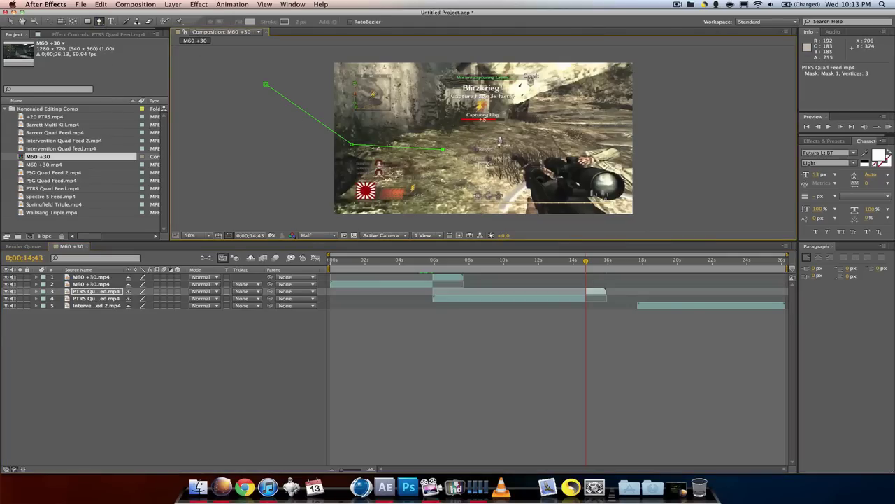
{"action": "left_click", "coordinate": [498, 142]}
{"action": "left_click", "coordinate": [515, 118]}
{"action": "left_click_drag", "start_coordinate": [516, 117], "coordinate": [514, 98]}
{"action": "left_click_drag", "start_coordinate": [498, 151], "coordinate": [538, 129]}
{"action": "left_click", "coordinate": [554, 81]}
{"action": "left_click_drag", "start_coordinate": [554, 80], "coordinate": [553, 66]}
{"action": "left_click", "coordinate": [486, 49]}
{"action": "left_click", "coordinate": [445, 48]}
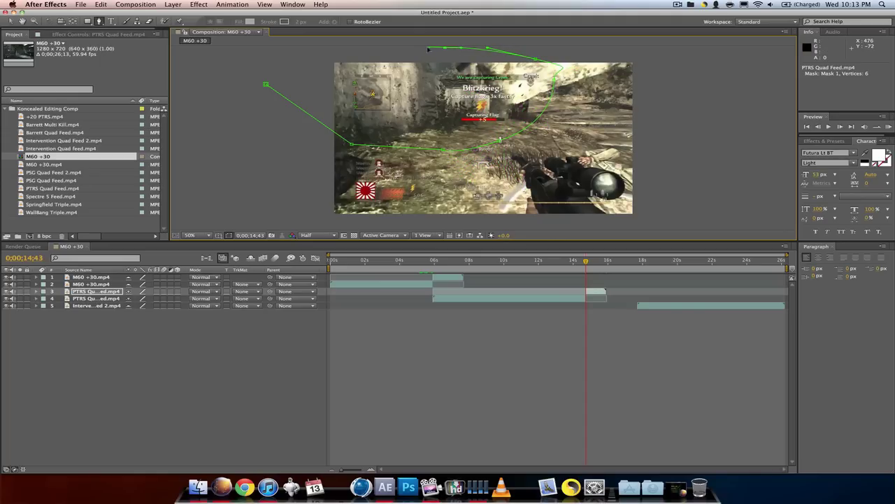
{"action": "left_click", "coordinate": [404, 48]}
{"action": "left_click", "coordinate": [362, 50]}
{"action": "left_click", "coordinate": [305, 65]}
{"action": "left_click", "coordinate": [266, 84]}
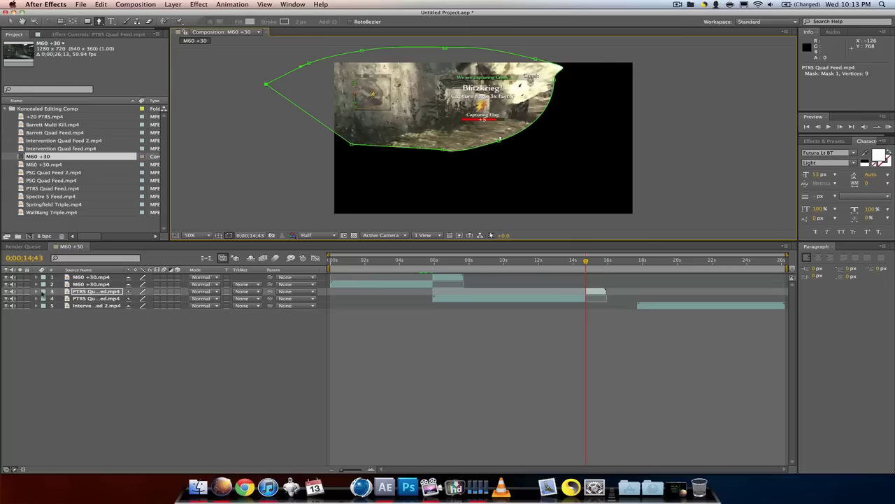
Draw a second curved mask covering the middle and lower part of the frame
{"action": "key", "text": "m"}
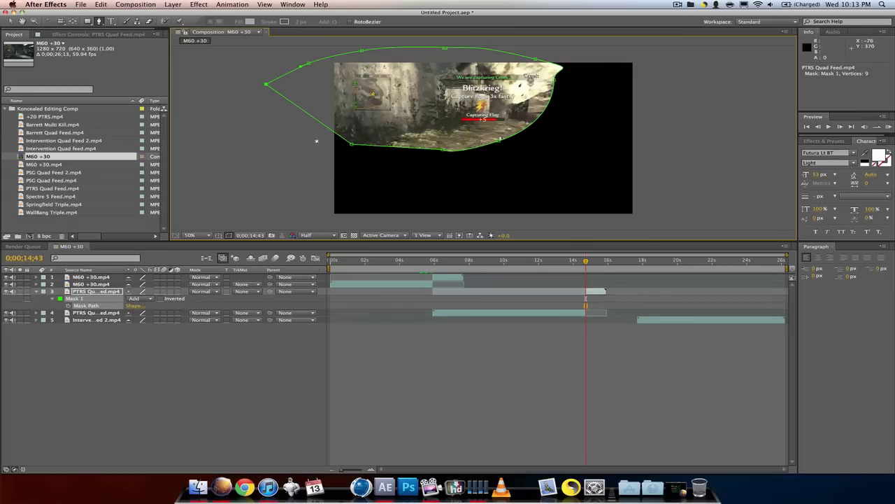
{"action": "left_click", "coordinate": [262, 124]}
{"action": "left_click", "coordinate": [415, 133]}
{"action": "left_click", "coordinate": [504, 152]}
{"action": "left_click", "coordinate": [525, 170]}
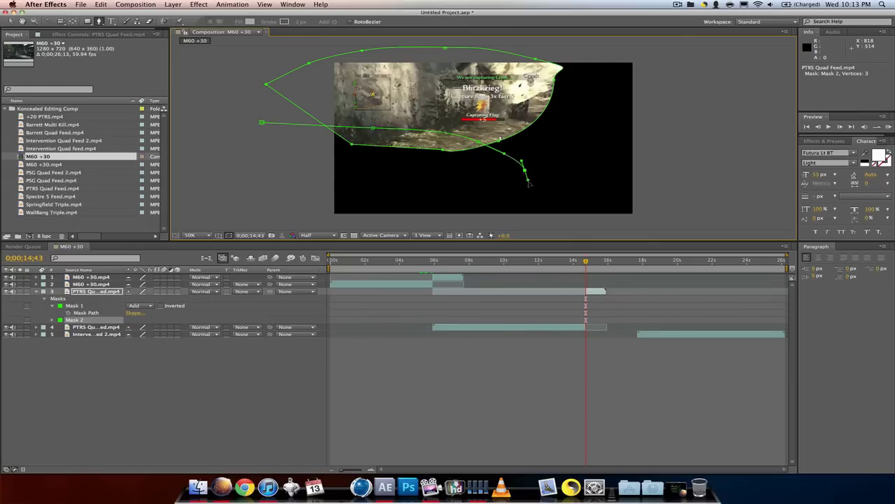
{"action": "left_click_drag", "start_coordinate": [518, 210], "coordinate": [498, 216]}
{"action": "left_click", "coordinate": [365, 219]}
{"action": "left_click", "coordinate": [298, 205]}
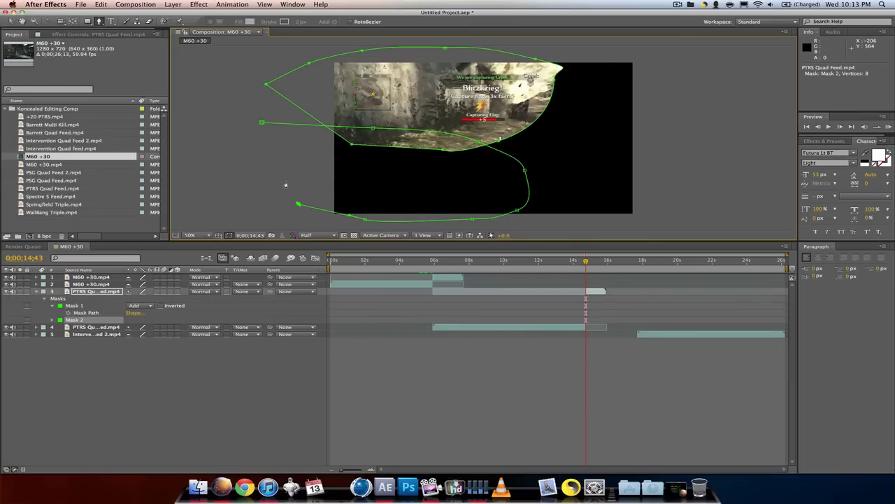
{"action": "left_click_drag", "start_coordinate": [348, 216], "coordinate": [344, 217]}
{"action": "left_click", "coordinate": [261, 124]}
Start a third mask at the top right, tracing down the bright edge
{"action": "left_click", "coordinate": [639, 50]}
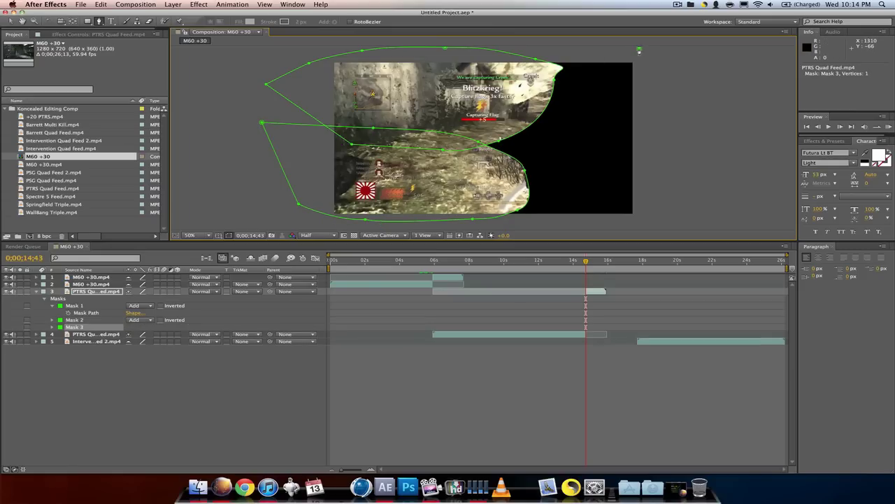
{"action": "left_click", "coordinate": [569, 58]}
{"action": "left_click", "coordinate": [561, 65]}
{"action": "key", "text": "super+z"}
{"action": "left_click_drag", "start_coordinate": [563, 64], "coordinate": [556, 57]}
{"action": "left_click", "coordinate": [529, 82]}
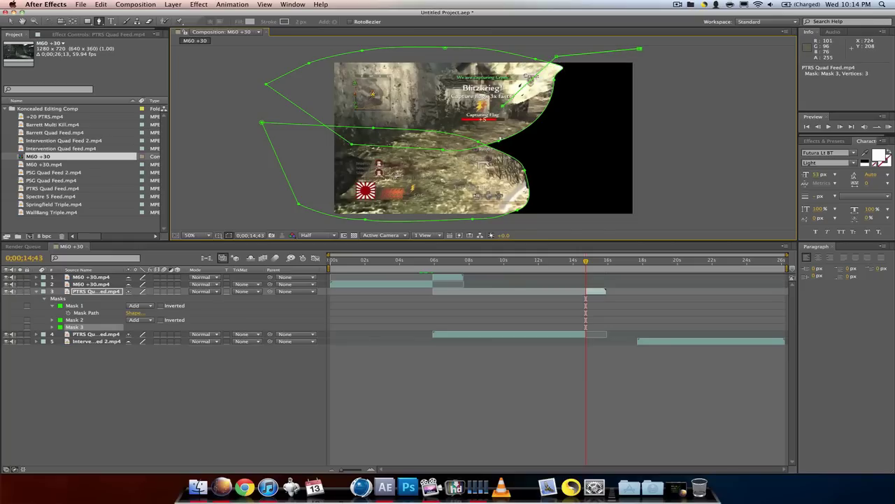
{"action": "left_click", "coordinate": [467, 140]}
{"action": "left_click", "coordinate": [491, 199]}
Close the third mask around the lower and right sides, then pull a bottom point outward
{"action": "left_click", "coordinate": [519, 209]}
{"action": "left_click", "coordinate": [543, 220]}
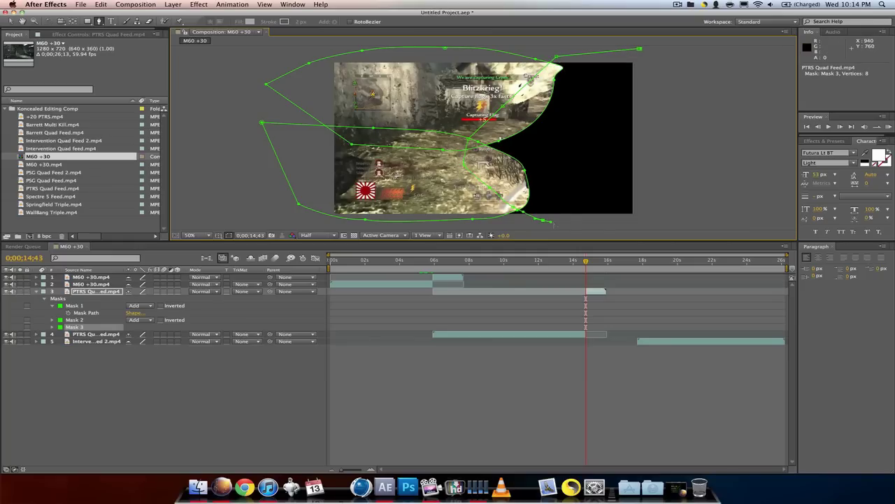
{"action": "left_click", "coordinate": [578, 219]}
{"action": "left_click", "coordinate": [640, 223]}
{"action": "left_click", "coordinate": [670, 202]}
{"action": "left_click", "coordinate": [677, 155]}
{"action": "left_click", "coordinate": [665, 110]}
{"action": "left_click", "coordinate": [652, 77]}
{"action": "left_click", "coordinate": [638, 49]}
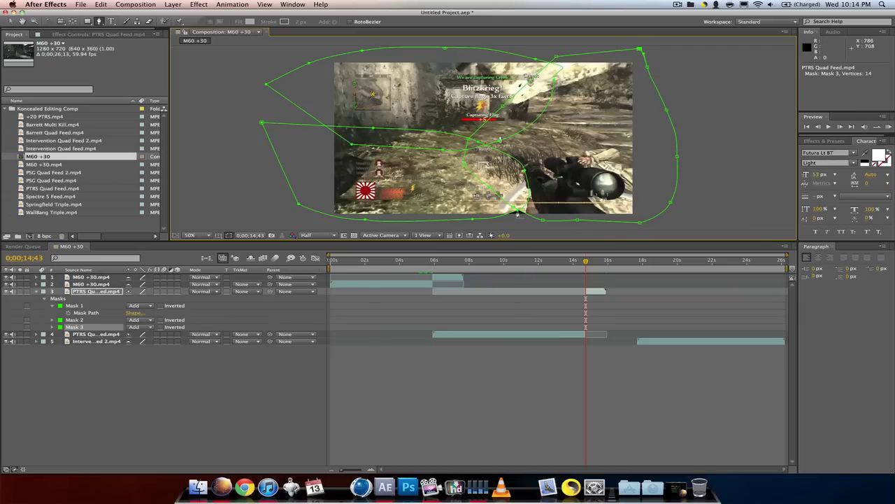
{"action": "key", "text": "v"}
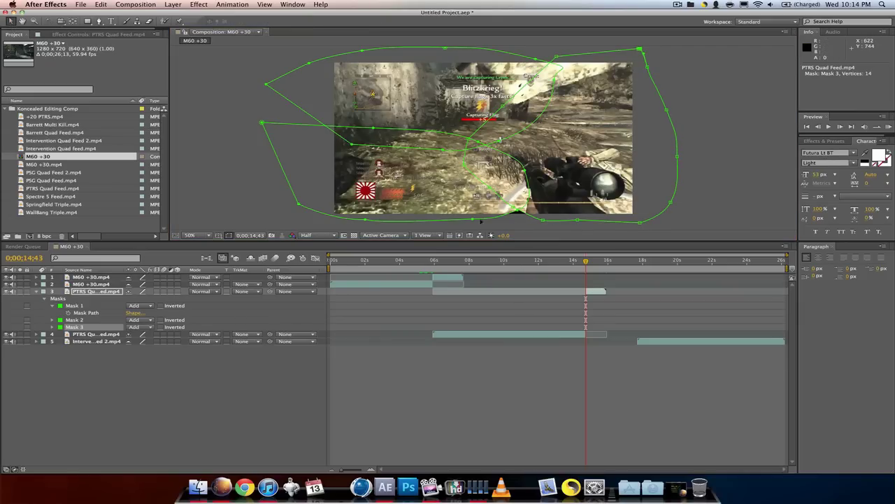
{"action": "left_click_drag", "start_coordinate": [517, 212], "coordinate": [507, 222]}
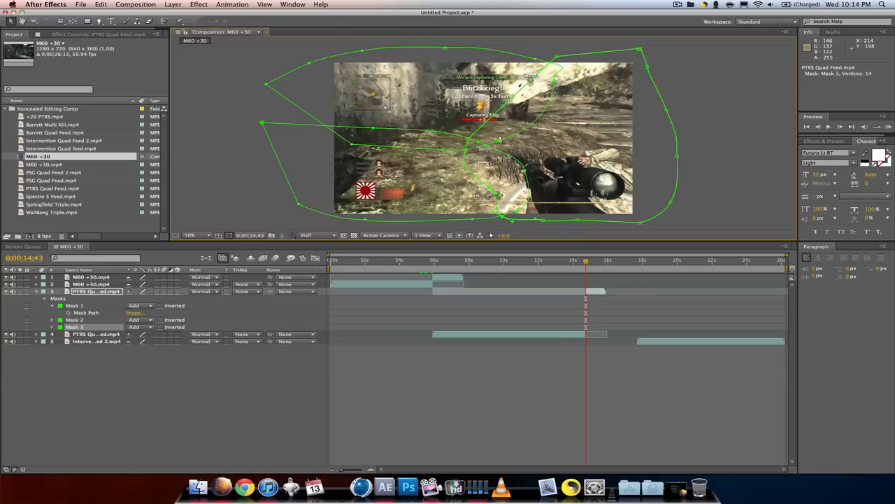
Change Mask 2's colour to red and Mask 1's colour to blue
{"action": "left_click", "coordinate": [59, 319]}
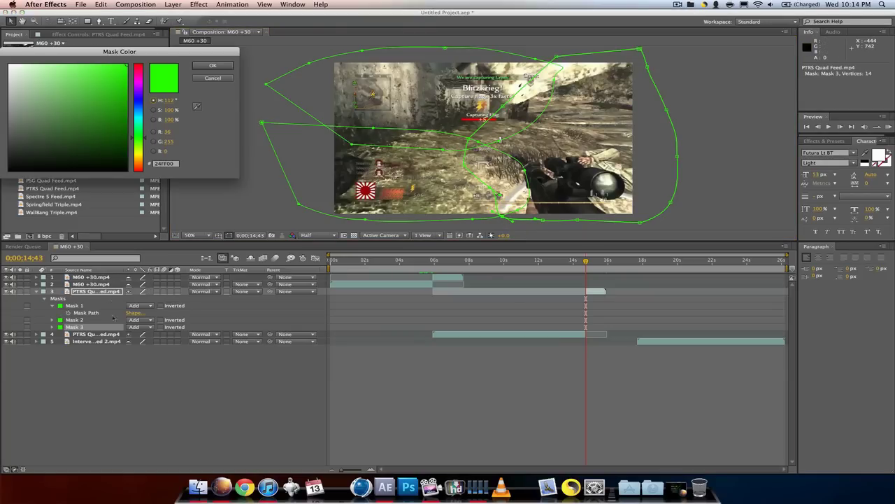
{"action": "left_click_drag", "start_coordinate": [138, 105], "coordinate": [132, 65]}
{"action": "left_click", "coordinate": [212, 65]}
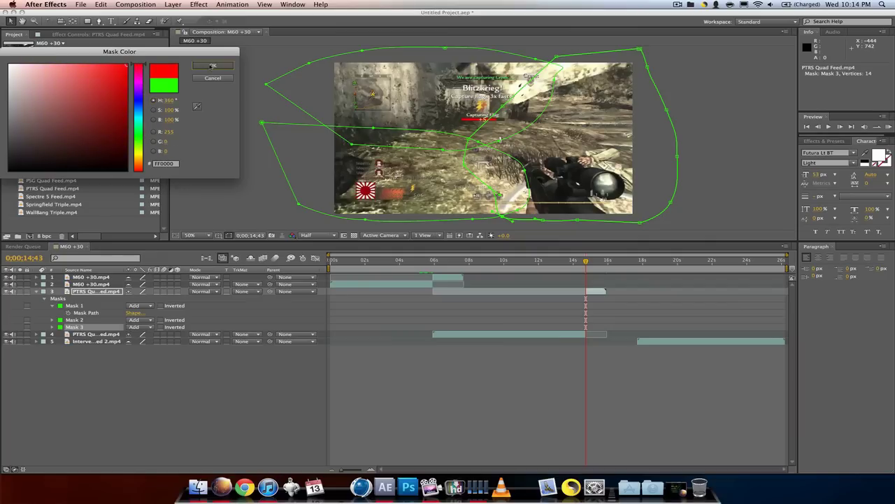
{"action": "left_click", "coordinate": [61, 306]}
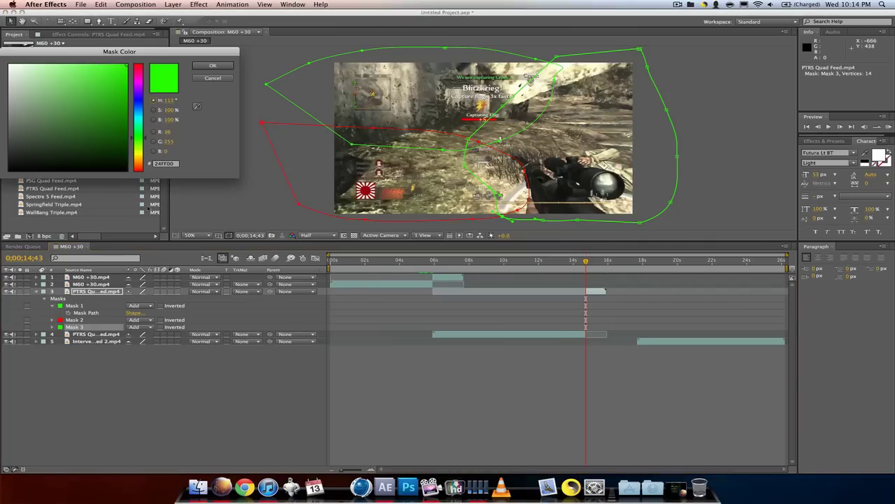
{"action": "left_click_drag", "start_coordinate": [144, 103], "coordinate": [140, 84]}
{"action": "left_click", "coordinate": [214, 65]}
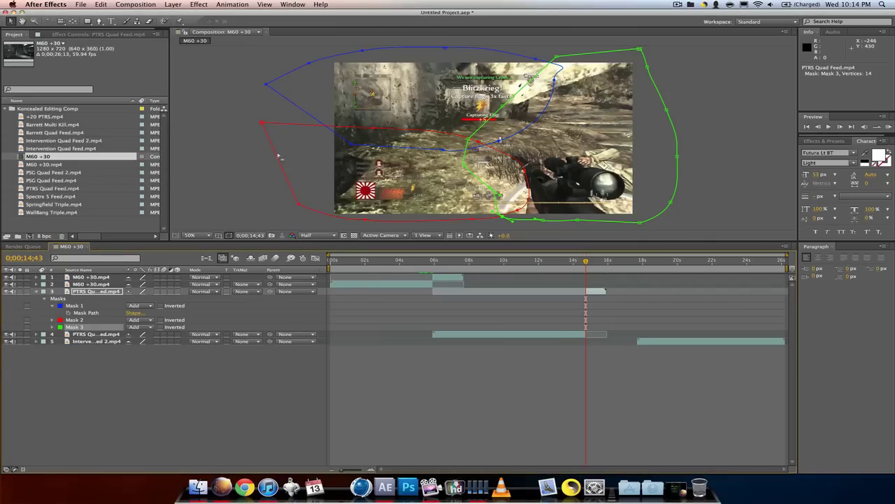
Select the layer and Mask 1 to display all three mask outlines on the footage
{"action": "left_click", "coordinate": [82, 306]}
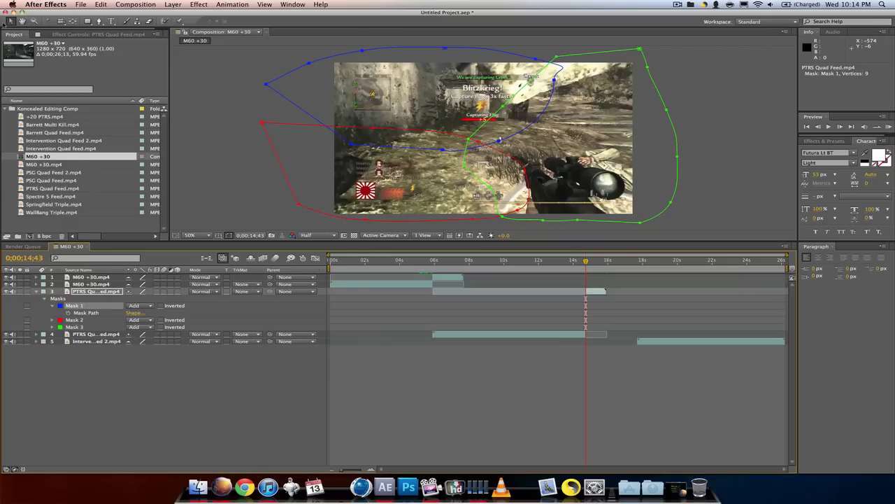
{"action": "left_click", "coordinate": [286, 78]}
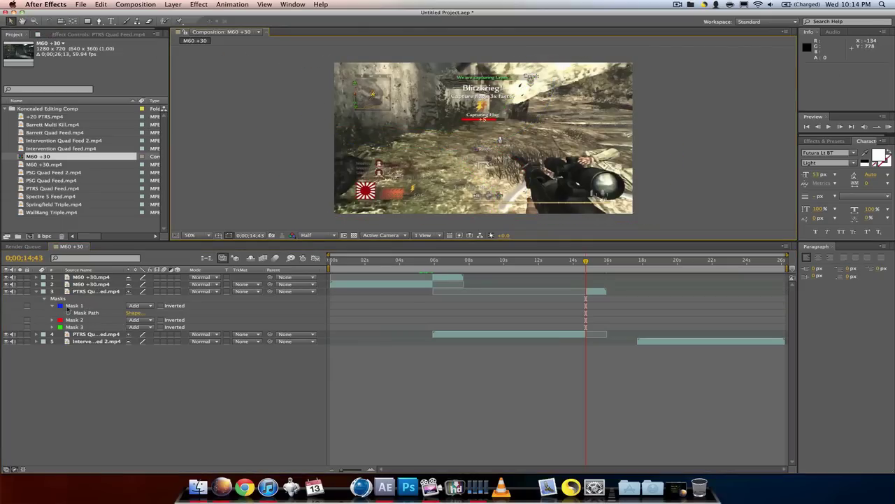
{"action": "left_click", "coordinate": [303, 225]}
{"action": "left_click", "coordinate": [231, 221]}
{"action": "left_click", "coordinate": [77, 306]}
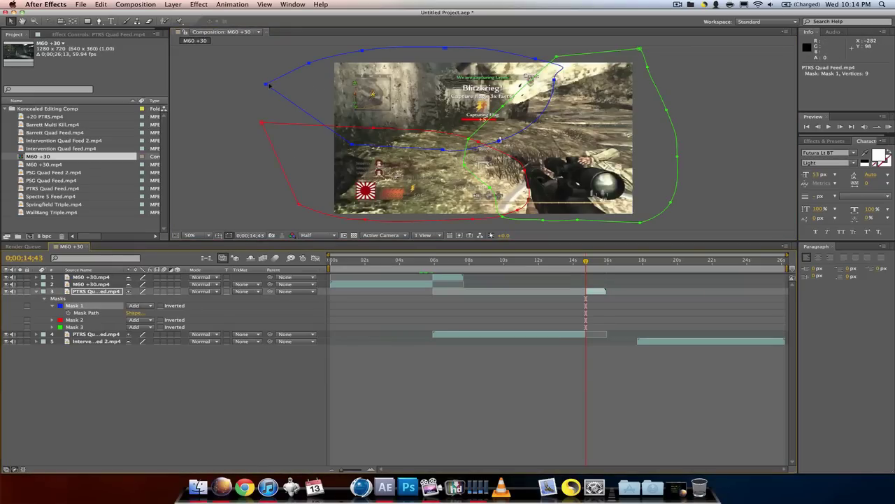
{"action": "right_click", "coordinate": [512, 72]}
{"action": "left_click", "coordinate": [493, 79]}
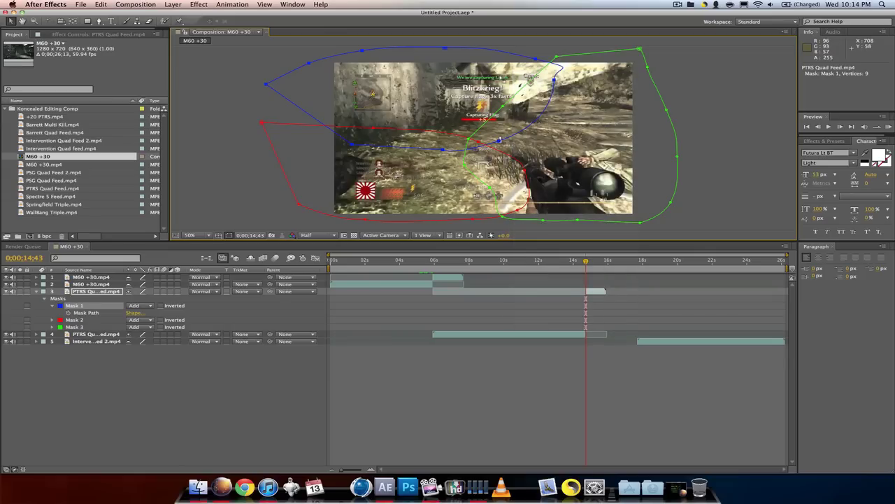
Undo the accidental move of the PTRS Quad Feed layer and its masks
{"action": "left_click", "coordinate": [300, 72]}
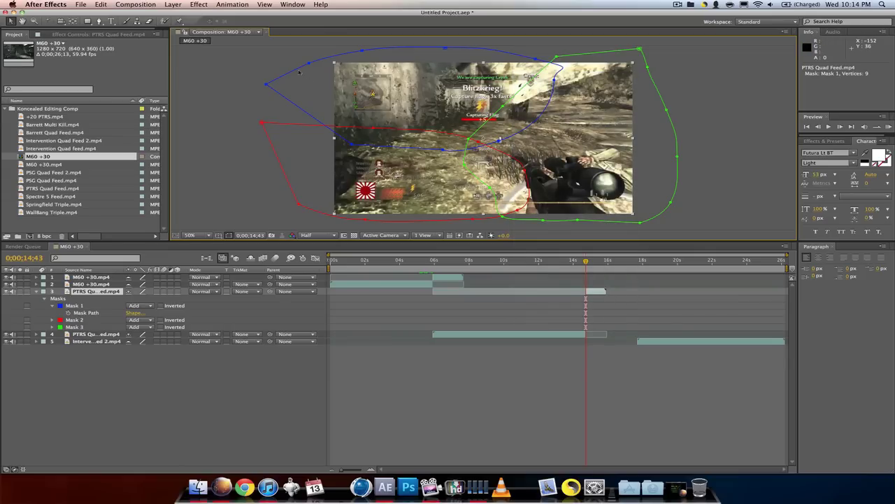
{"action": "left_click", "coordinate": [205, 189]}
{"action": "left_click", "coordinate": [318, 62]}
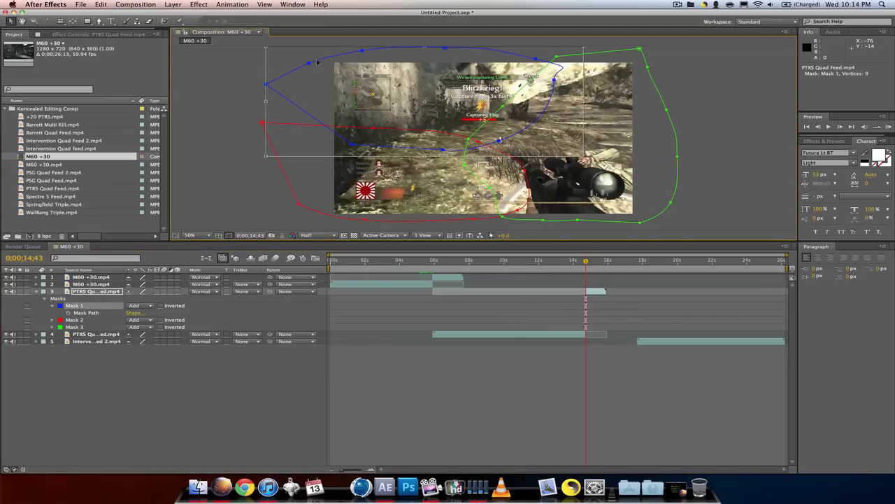
{"action": "left_click_drag", "start_coordinate": [318, 62], "coordinate": [257, 63]}
{"action": "scroll", "coordinate": [257, 63], "scroll_direction": "down", "scroll_amount": 6}
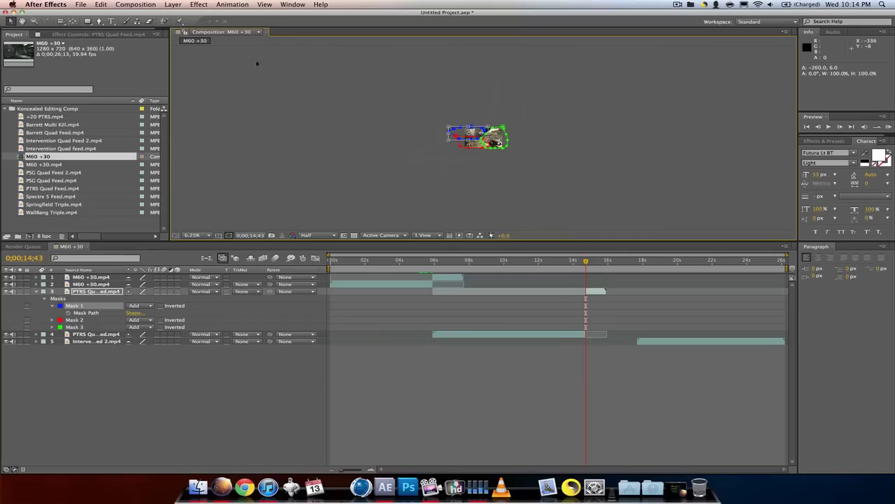
{"action": "key", "text": "super+z"}
{"action": "key", "text": "period"}
{"action": "key", "text": "period"}
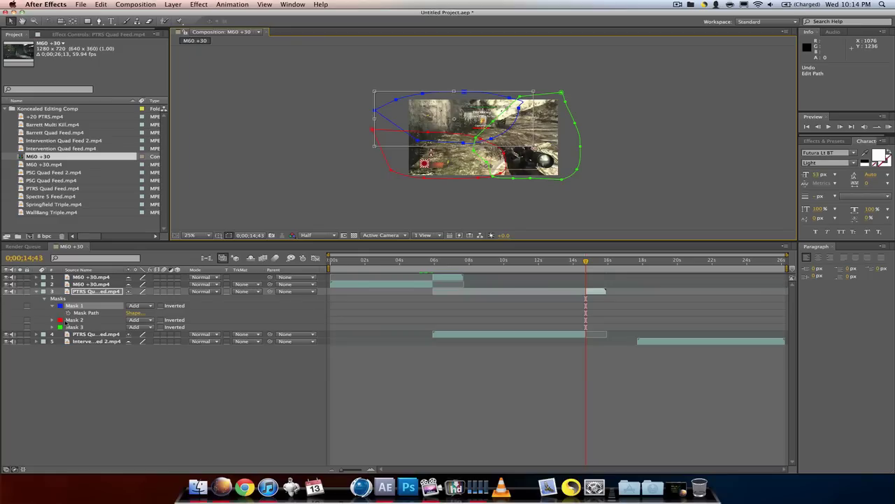
{"action": "left_click", "coordinate": [51, 320]}
Set Mask Path keyframes for Masks 1, 2 and 3 at 0;00;14;43
{"action": "left_click", "coordinate": [52, 355]}
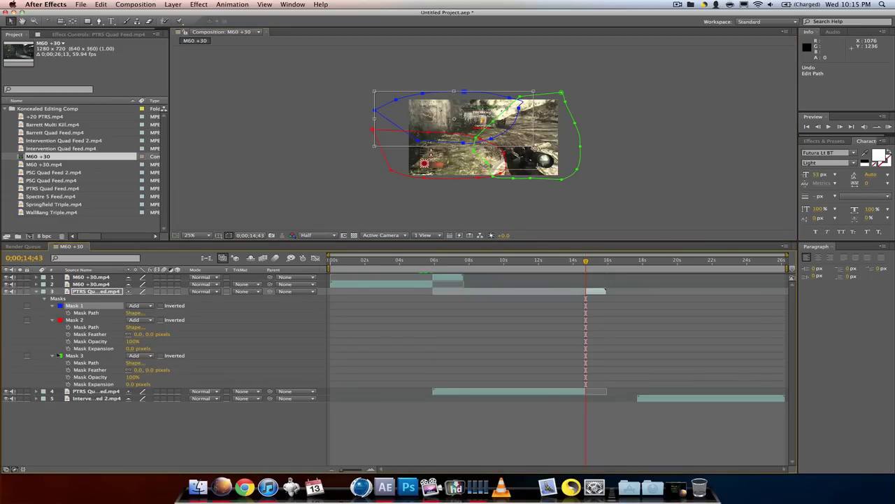
{"action": "left_click", "coordinate": [68, 313]}
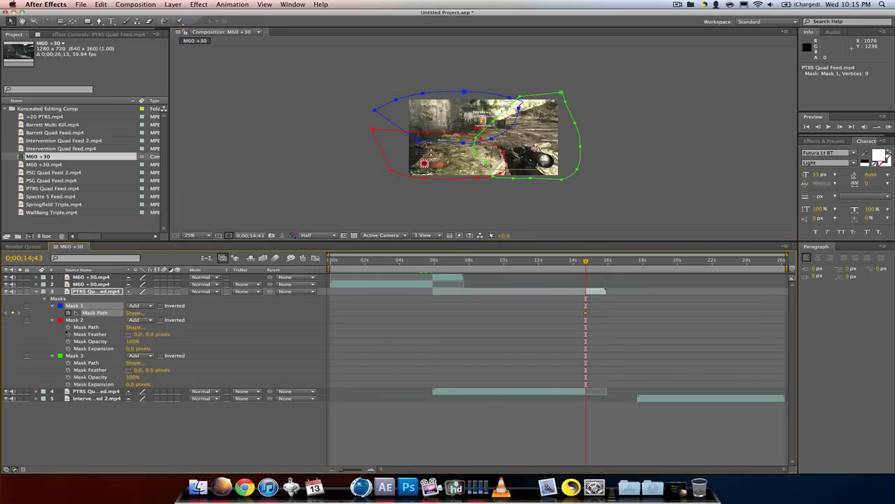
{"action": "left_click", "coordinate": [67, 326]}
{"action": "left_click", "coordinate": [68, 362]}
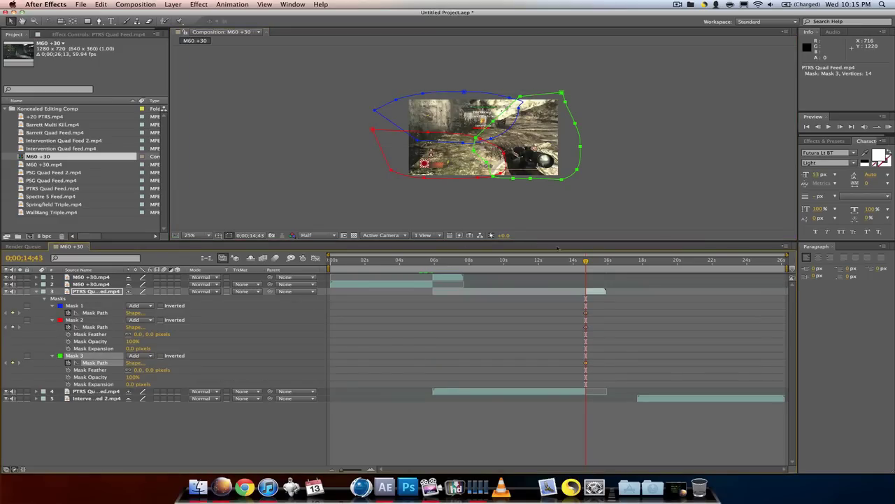
At 0;00;15;44, move the blue mask off the top and the red mask below the frame
{"action": "left_click_drag", "start_coordinate": [586, 262], "coordinate": [604, 263]}
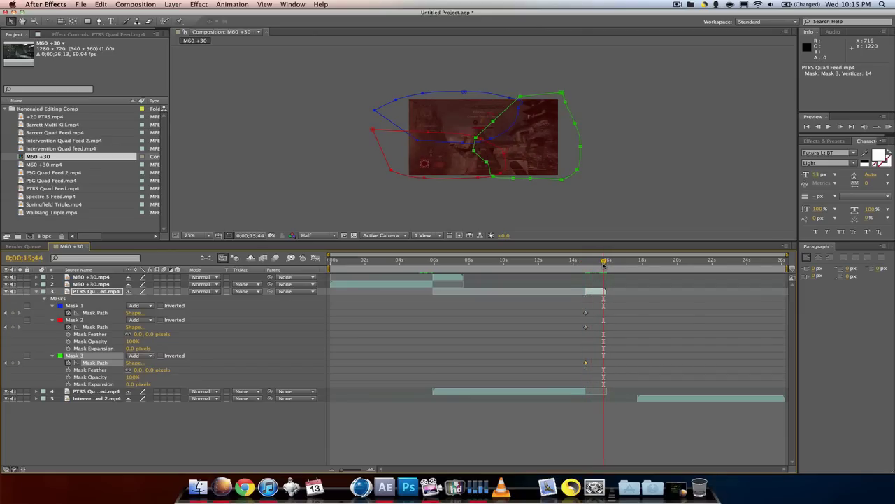
{"action": "left_click", "coordinate": [406, 101]}
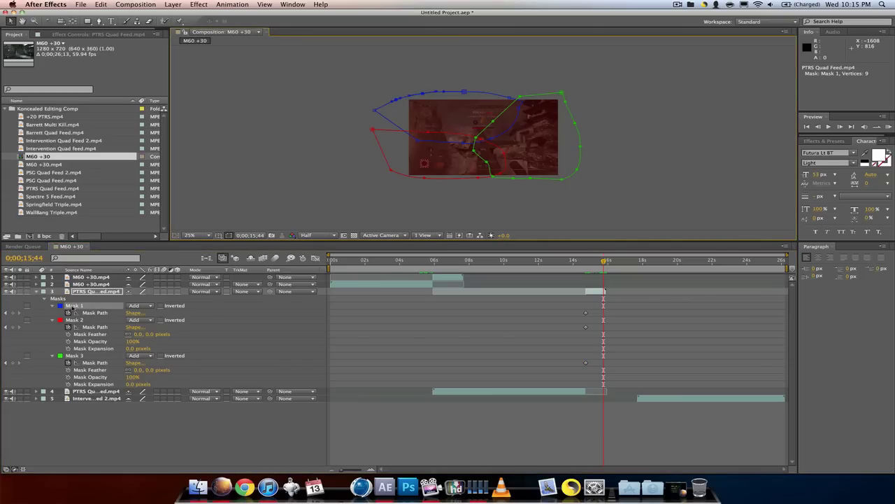
{"action": "left_click", "coordinate": [67, 309]}
{"action": "left_click", "coordinate": [406, 100]}
{"action": "double_click", "coordinate": [381, 115]}
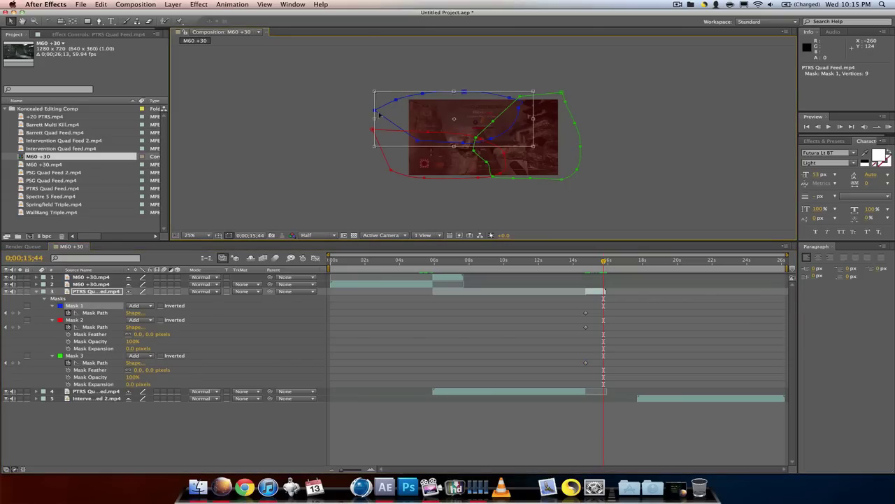
{"action": "left_click_drag", "start_coordinate": [380, 116], "coordinate": [288, 56]}
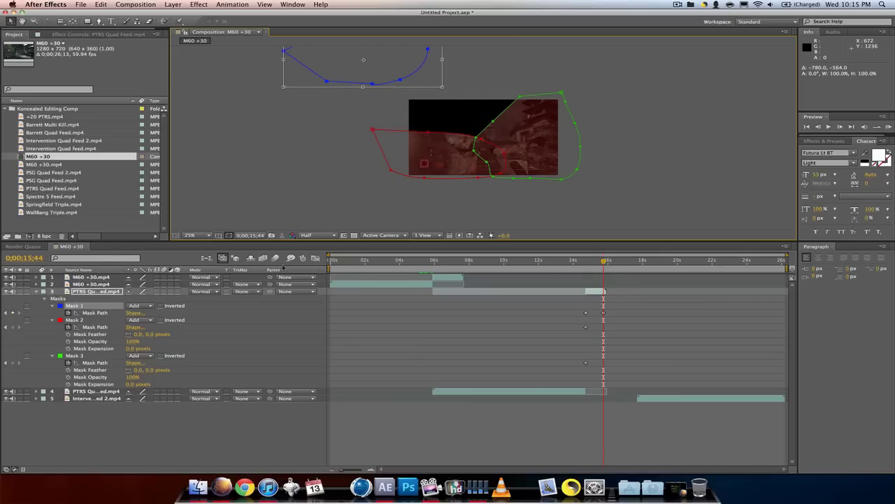
{"action": "double_click", "coordinate": [460, 137]}
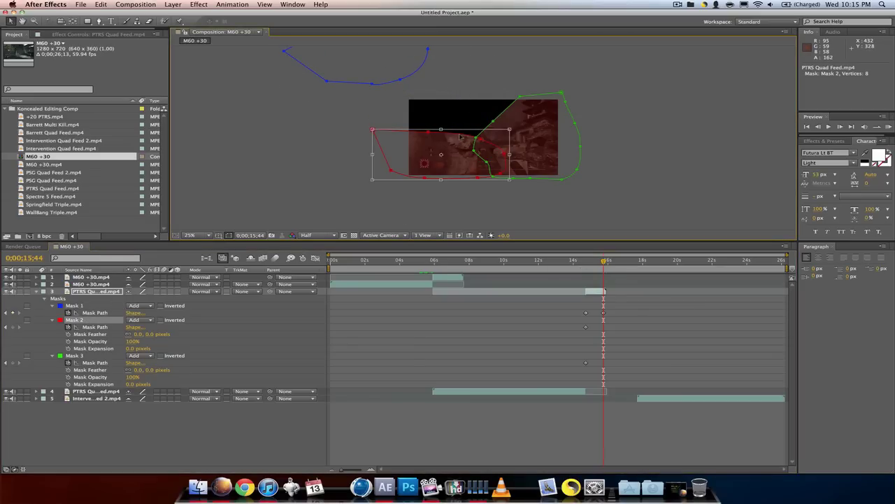
{"action": "left_click_drag", "start_coordinate": [460, 137], "coordinate": [418, 202]}
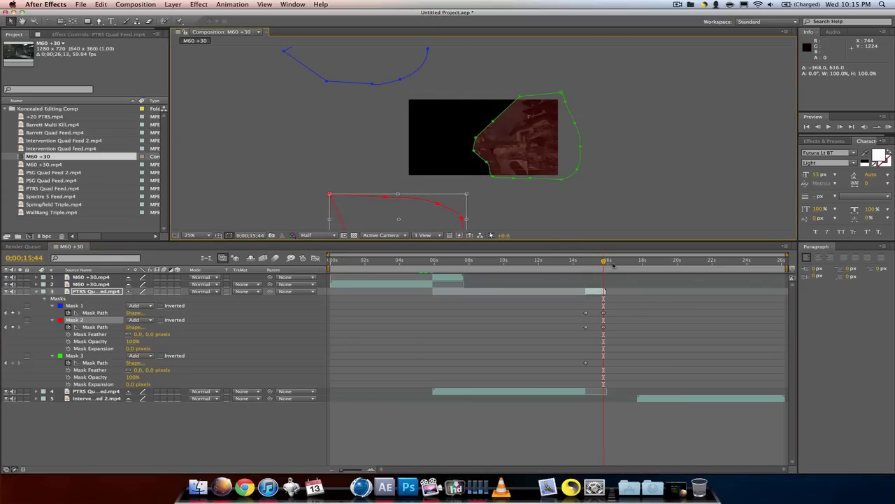
Slide the green mask off the right side and preview the transition at 0;00;15;06
{"action": "left_click", "coordinate": [83, 356]}
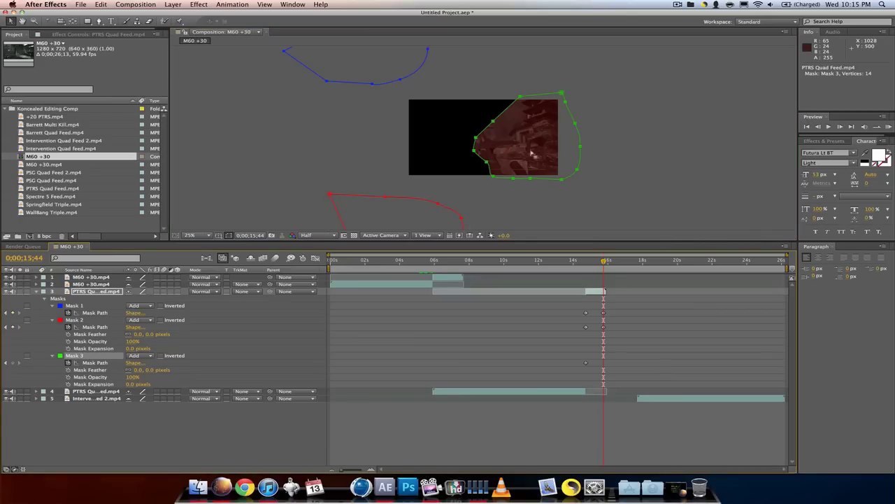
{"action": "double_click", "coordinate": [534, 98]}
{"action": "left_click_drag", "start_coordinate": [534, 98], "coordinate": [672, 102]}
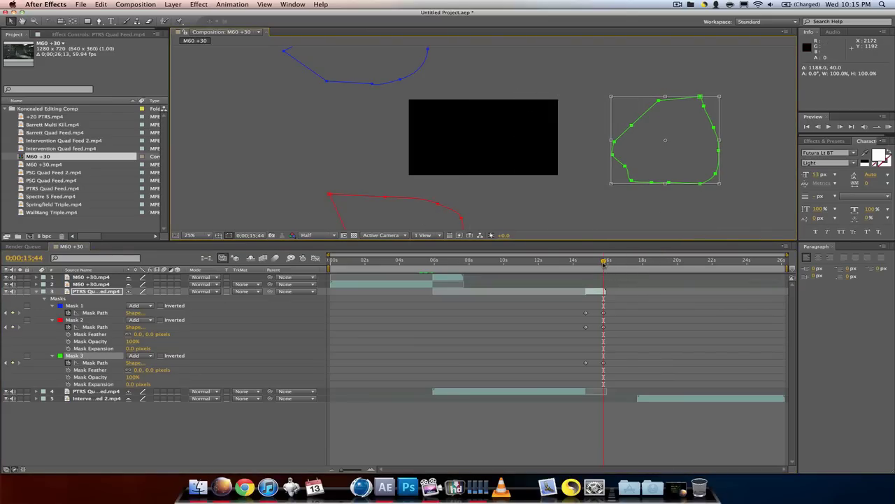
{"action": "mouse_move", "coordinate": [604, 262]}
{"action": "left_mouse_down"}
{"action": "mouse_move", "coordinate": [587, 262]}
{"action": "mouse_move", "coordinate": [597, 262]}
{"action": "left_mouse_up"}
{"action": "key", "text": "period"}
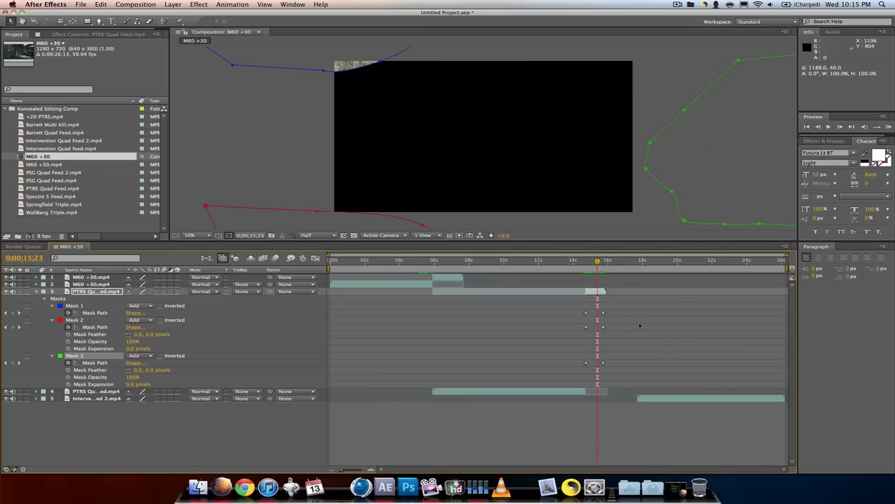
Start Intervention Quad Feed 2 at 0;00;14;43, preview the transition, then return to 0;00;00;00
{"action": "left_click_drag", "start_coordinate": [656, 399], "coordinate": [606, 400]}
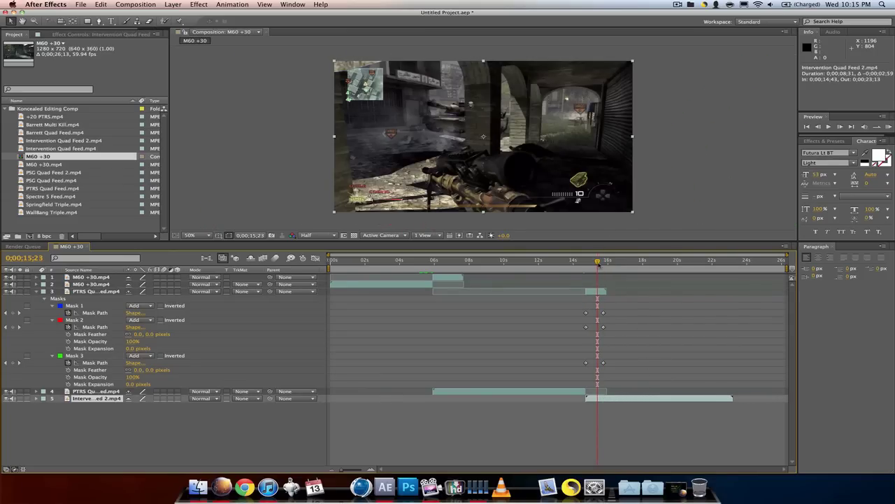
{"action": "left_click_drag", "start_coordinate": [598, 264], "coordinate": [579, 271]}
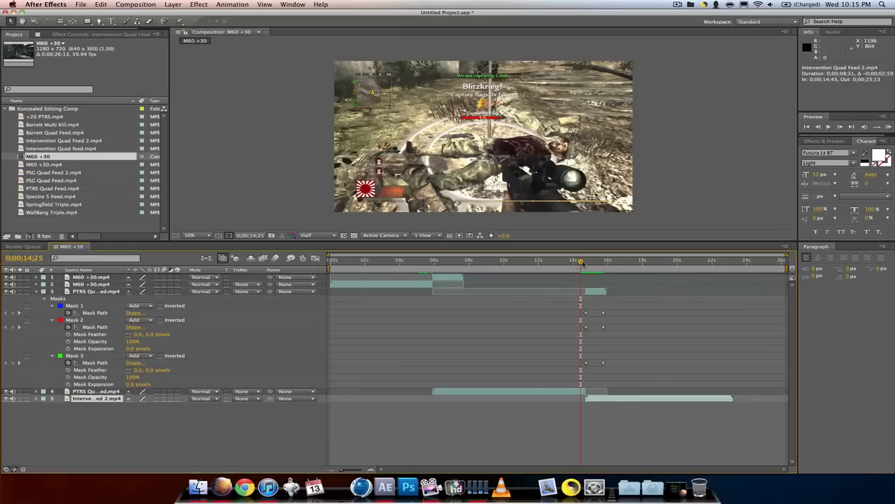
{"action": "left_click_drag", "start_coordinate": [582, 264], "coordinate": [284, 260]}
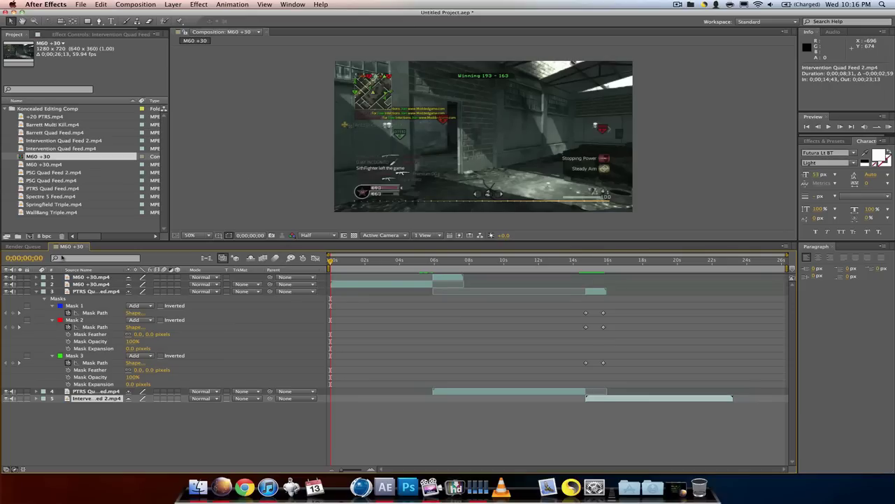
Collapse Layer 3's Masks group and deselect the Intervention Quad Feed 2 layer
{"action": "left_click", "coordinate": [37, 292]}
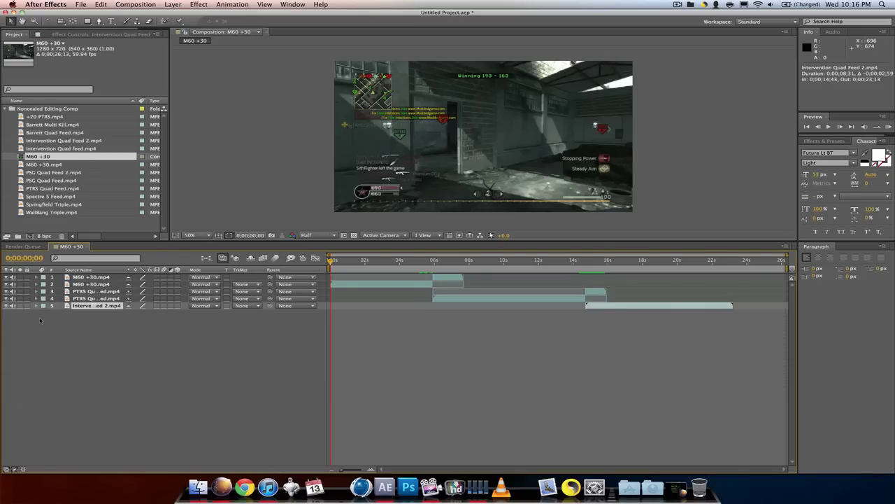
{"action": "left_click", "coordinate": [40, 321]}
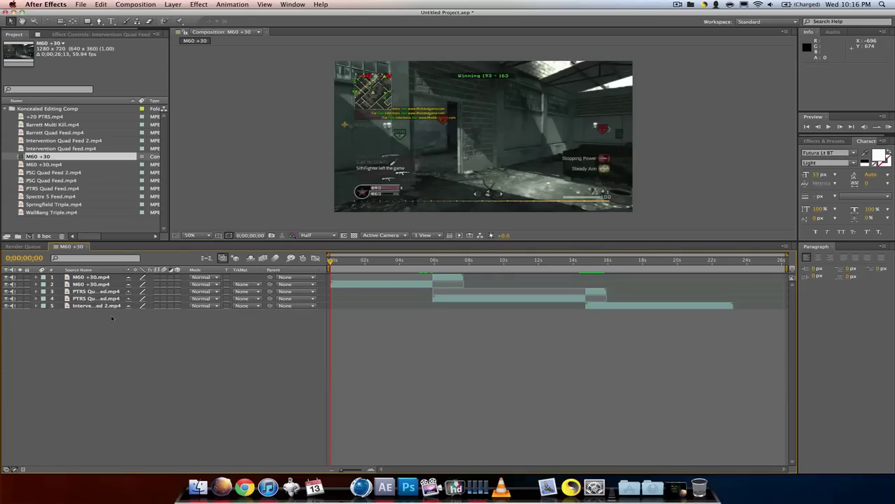